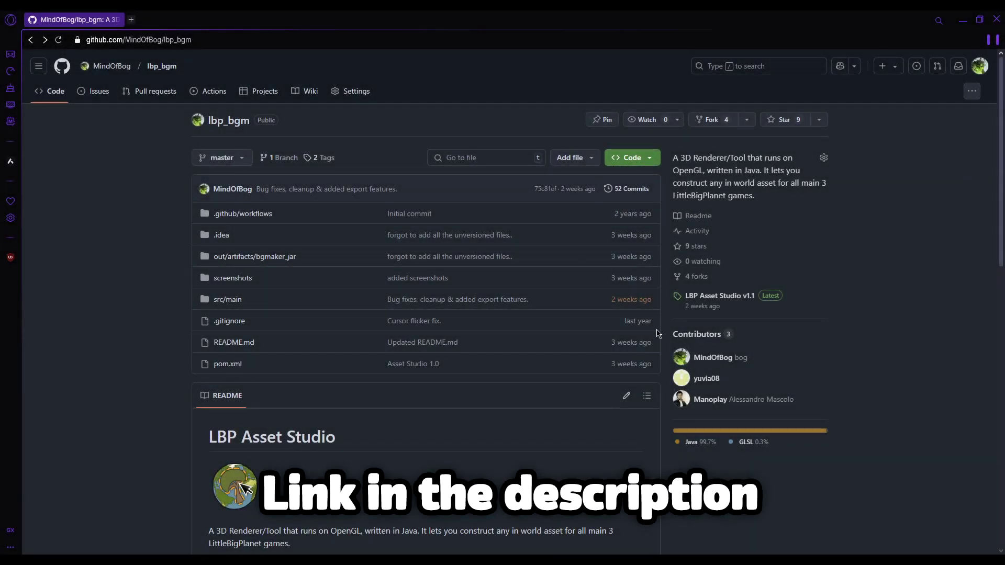
- Look over the lbp_bgm repository's README and open the LBP Asset Studio v1.1 release page
{"action": "scroll", "coordinate": [665, 326], "scroll_direction": "down", "scroll_amount": 8}
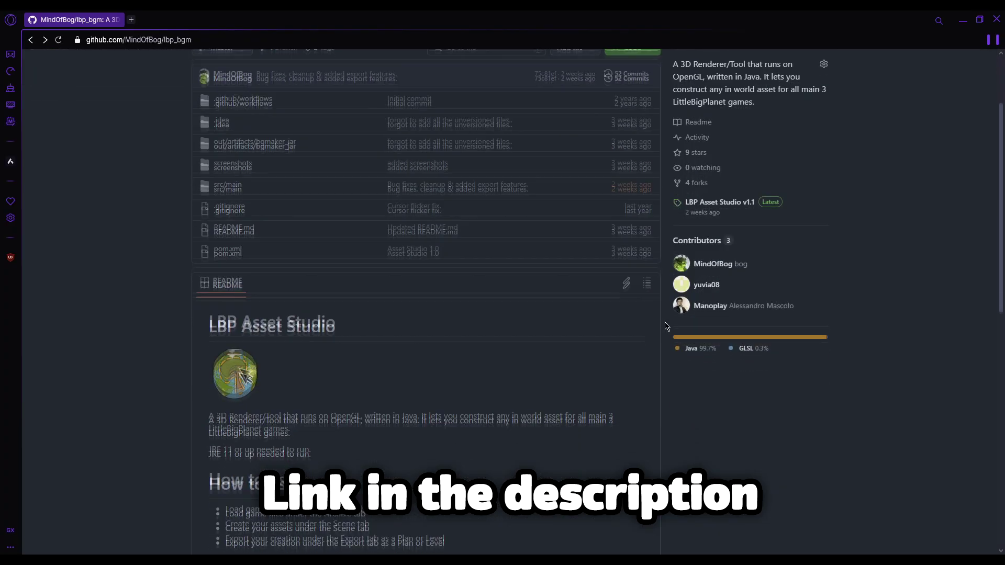
{"action": "scroll", "coordinate": [665, 326], "scroll_direction": "down", "scroll_amount": 5}
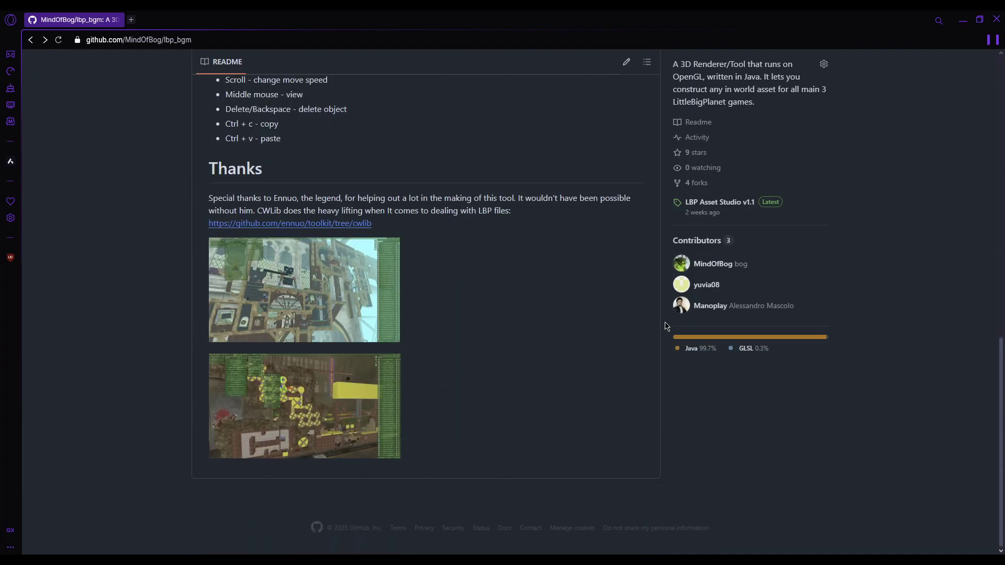
{"action": "scroll", "coordinate": [665, 326], "scroll_direction": "up", "scroll_amount": 5}
{"action": "scroll", "coordinate": [665, 326], "scroll_direction": "up", "scroll_amount": 8}
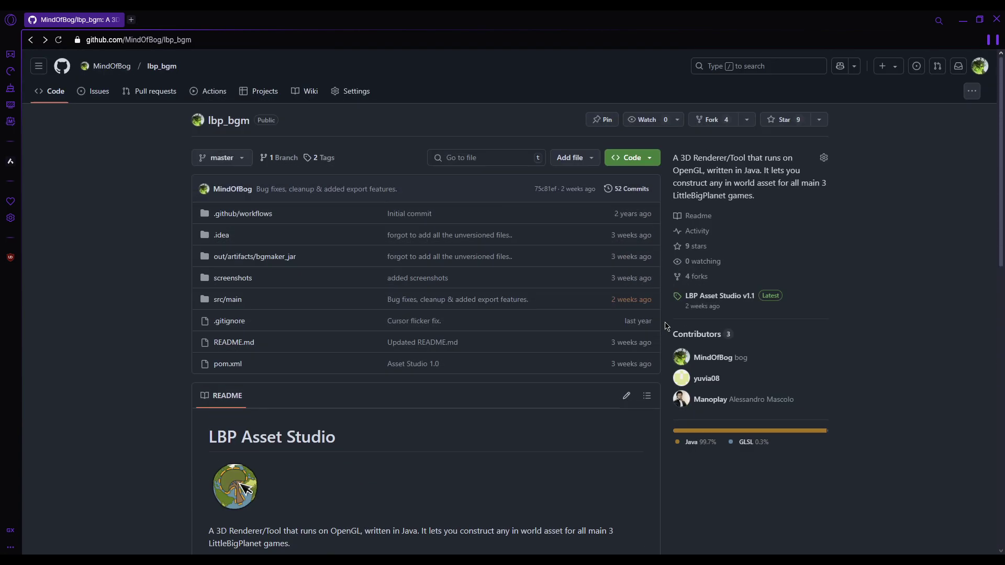
{"action": "scroll", "coordinate": [666, 326], "scroll_direction": "down", "scroll_amount": 2}
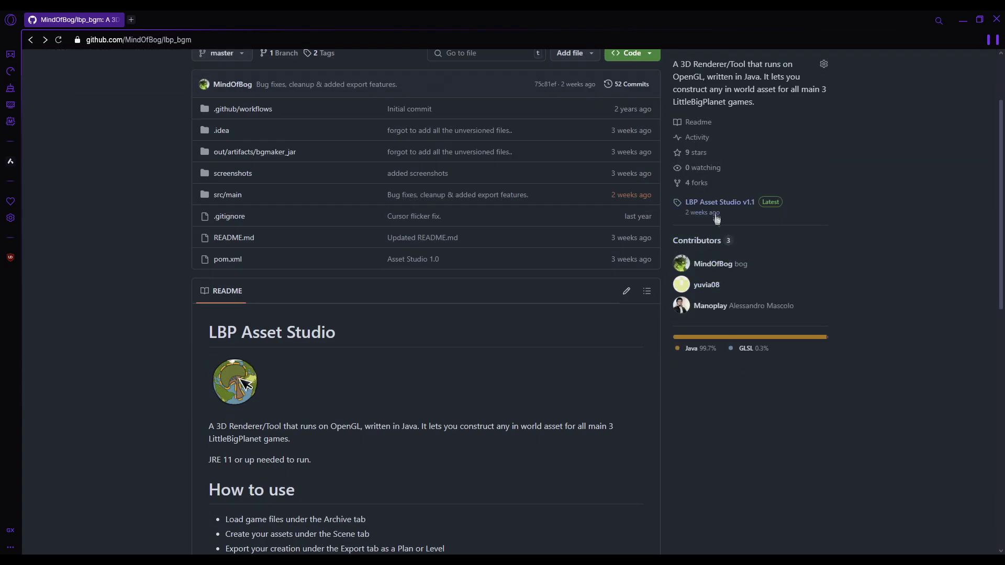
{"action": "left_click", "coordinate": [710, 213]}
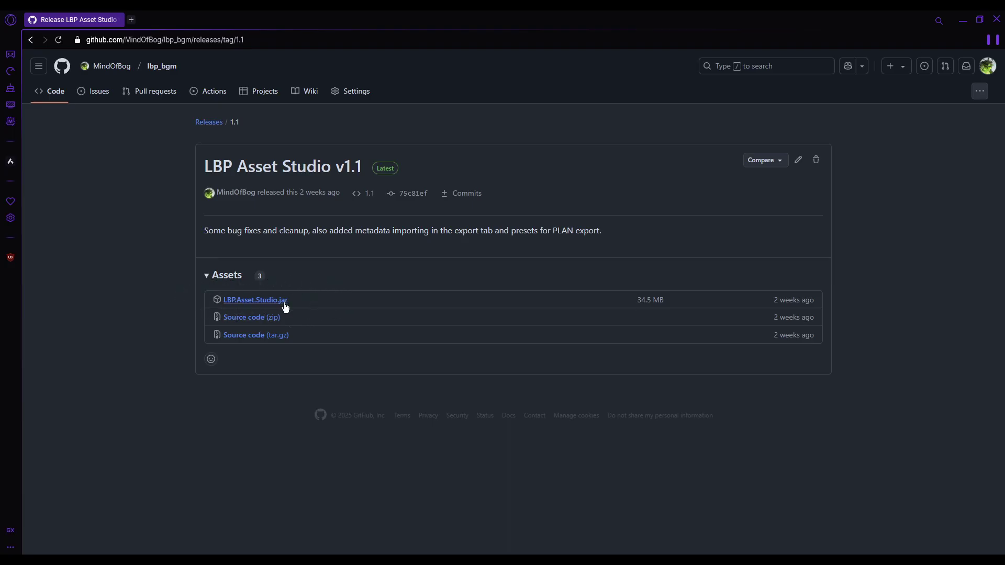
- Return to the repository page and highlight the JRE 11 requirement in the README
{"action": "left_click", "coordinate": [35, 43]}
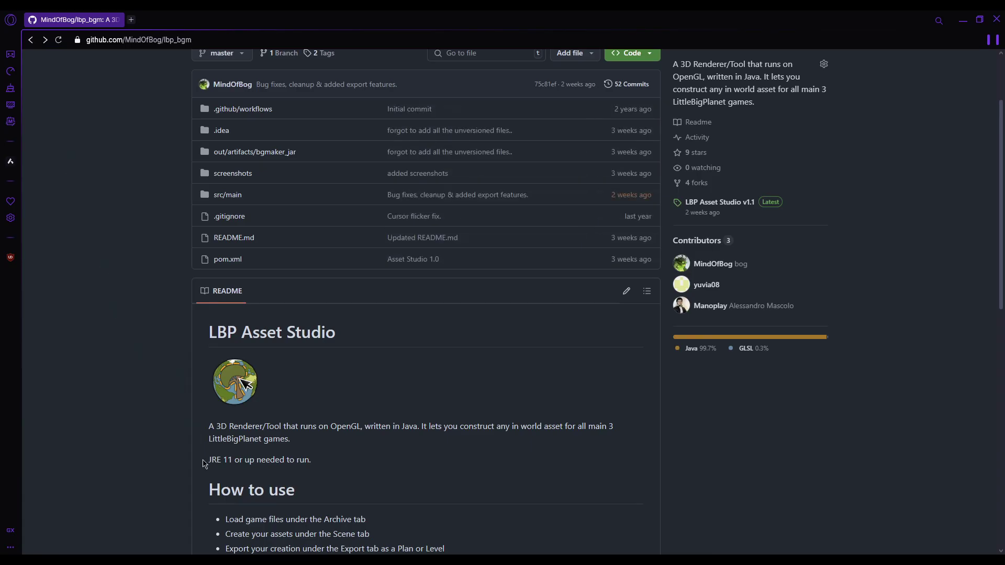
{"action": "left_click_drag", "start_coordinate": [242, 458], "coordinate": [330, 462]}
{"action": "left_click_drag", "start_coordinate": [219, 455], "coordinate": [309, 460]}
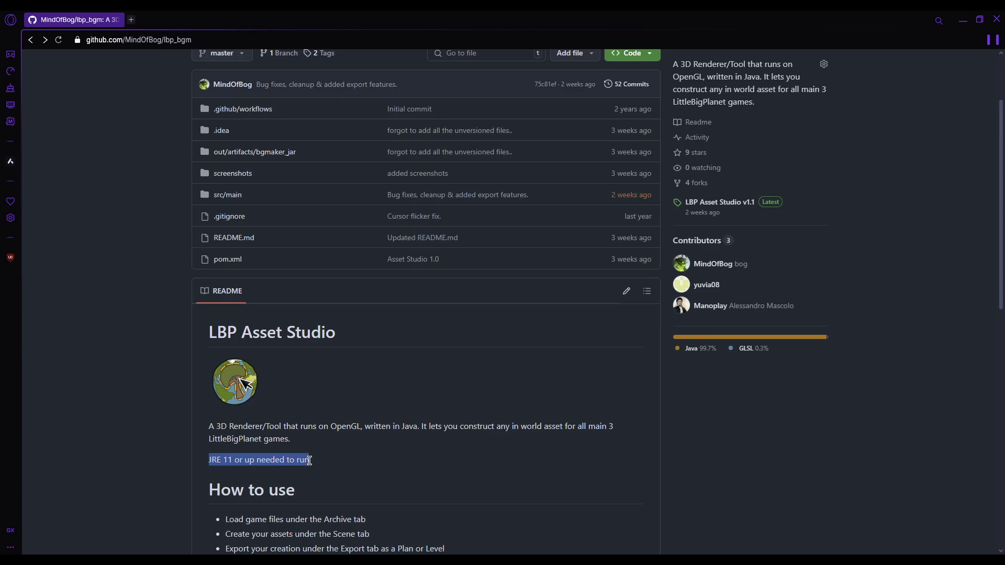
{"action": "left_click", "coordinate": [208, 469]}
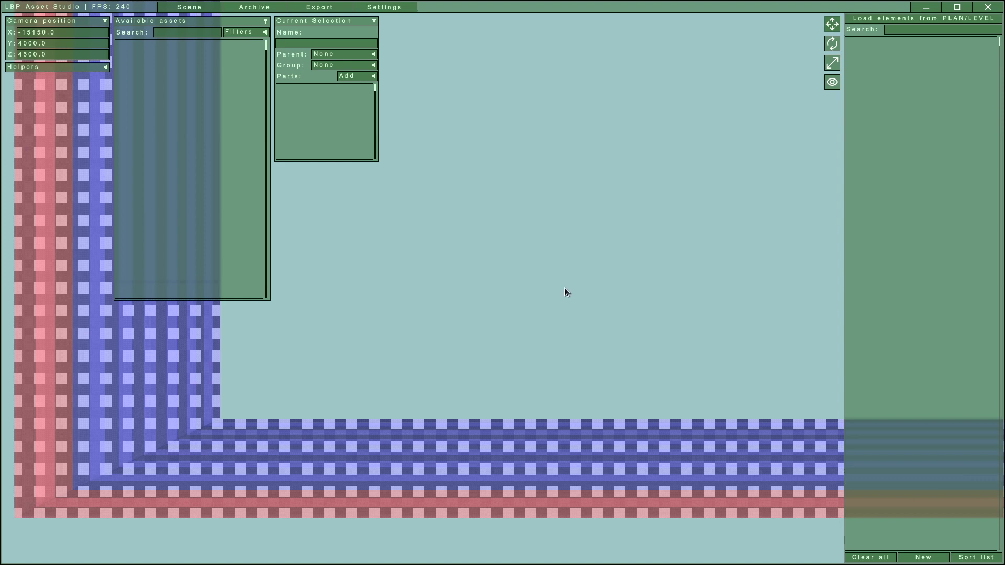
- Show LBP Asset Studio's settings and spread the Renderer Settings, GUI Settings and Controls panels across the viewport, all expanded
{"action": "left_click", "coordinate": [385, 7]}
{"action": "left_click_drag", "start_coordinate": [97, 20], "coordinate": [712, 121]}
{"action": "left_click", "coordinate": [717, 120]}
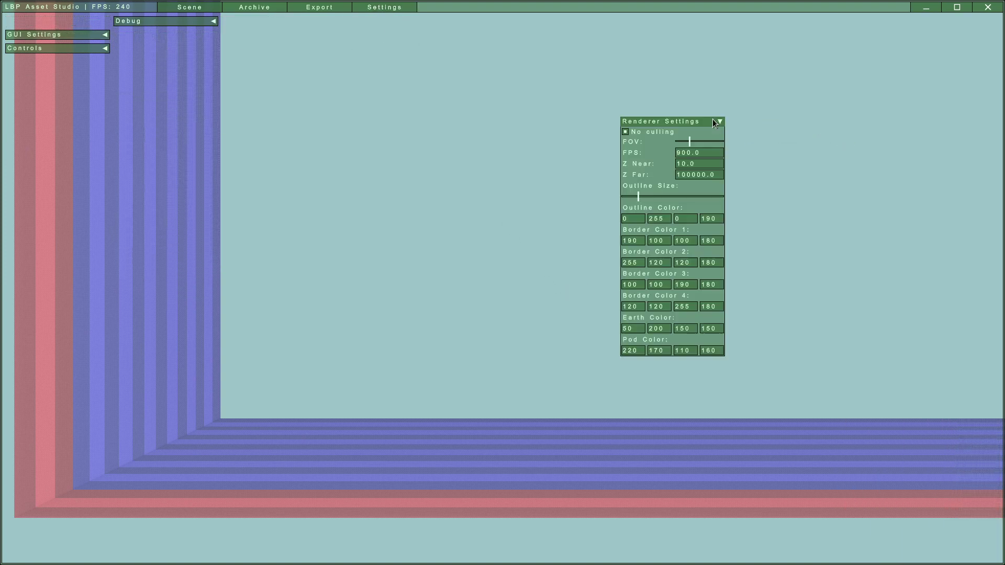
{"action": "left_click_drag", "start_coordinate": [89, 35], "coordinate": [538, 125]}
{"action": "double_click", "coordinate": [537, 125]}
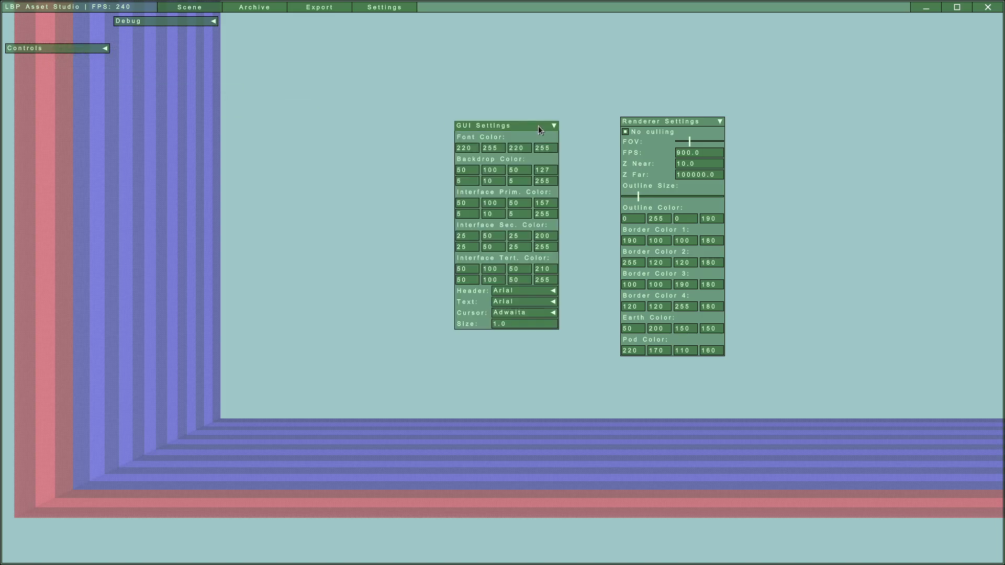
{"action": "left_click_drag", "start_coordinate": [53, 47], "coordinate": [332, 139]}
{"action": "double_click", "coordinate": [333, 139]}
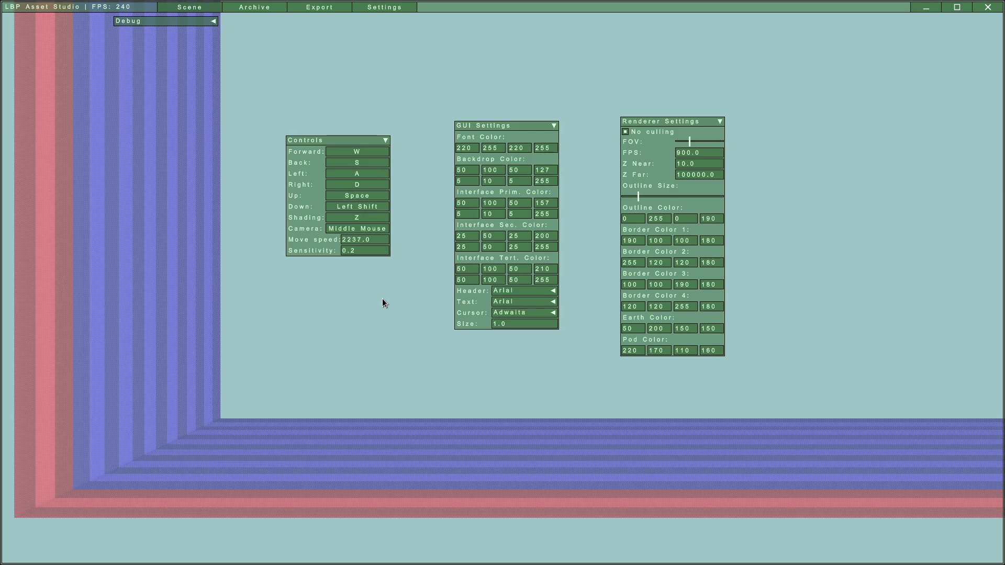
- Vary the camera's move speed, ending at 9736, and test it by moving the camera sideways along the level border
{"action": "scroll", "coordinate": [382, 299], "scroll_direction": "down", "scroll_amount": 4}
{"action": "scroll", "coordinate": [383, 299], "scroll_direction": "down", "scroll_amount": 8}
{"action": "key", "text": "d"}
{"action": "scroll", "coordinate": [384, 297], "scroll_direction": "up", "scroll_amount": 15}
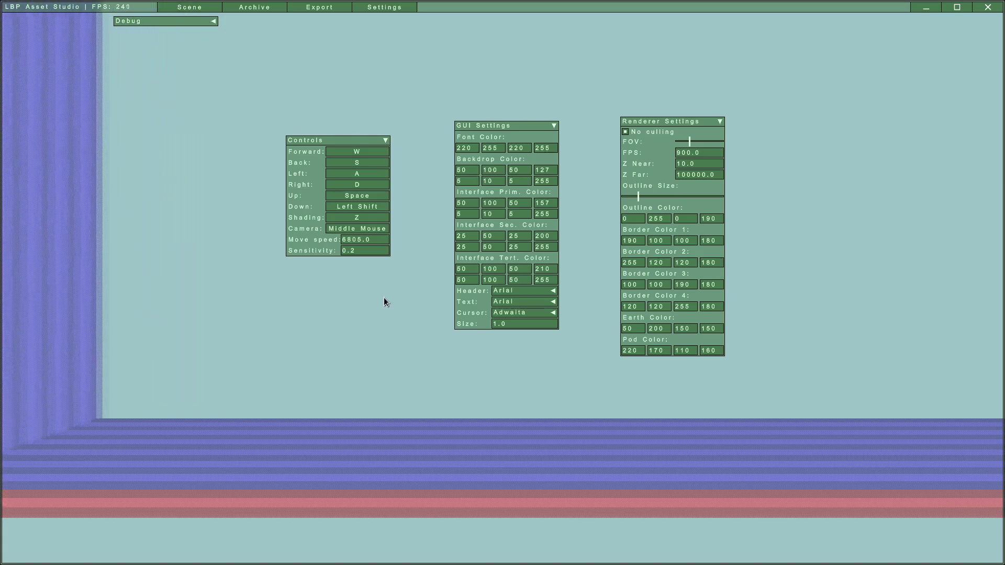
{"action": "scroll", "coordinate": [384, 303], "scroll_direction": "up", "scroll_amount": 6}
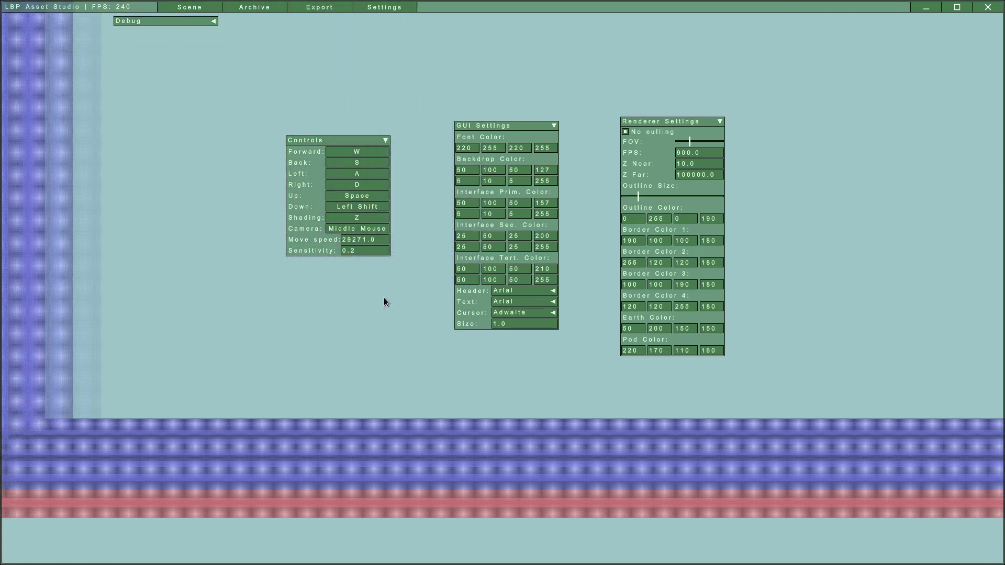
{"action": "scroll", "coordinate": [384, 302], "scroll_direction": "down", "scroll_amount": 18}
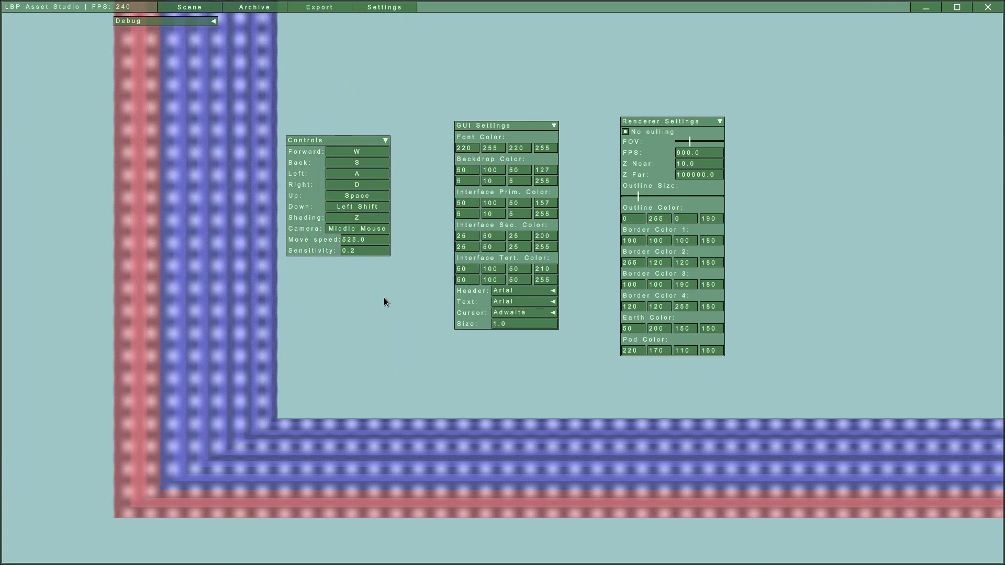
{"action": "scroll", "coordinate": [384, 297], "scroll_direction": "down", "scroll_amount": 4}
{"action": "key", "text": "d"}
{"action": "scroll", "coordinate": [384, 297], "scroll_direction": "up", "scroll_amount": 20}
{"action": "key", "text": "a"}
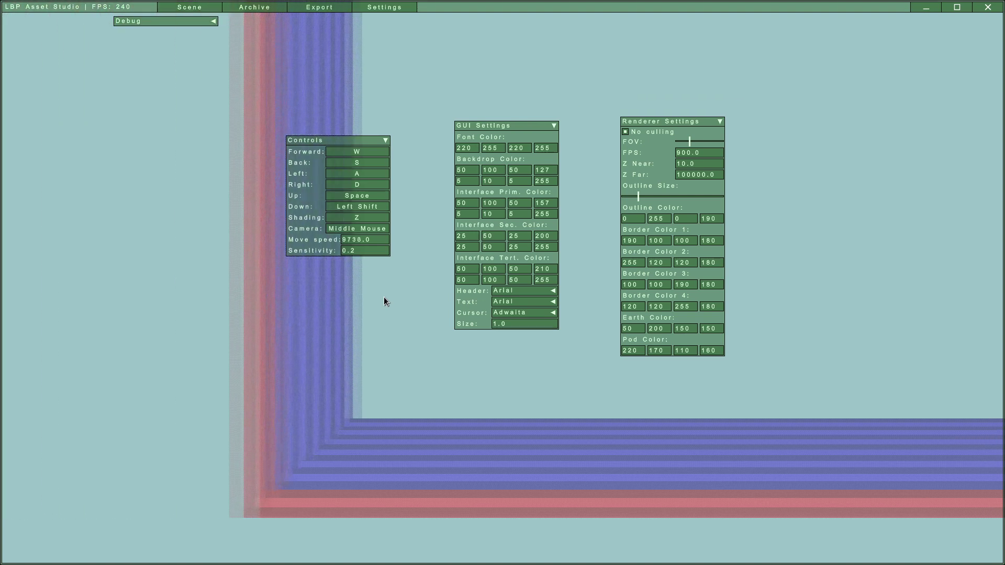
{"action": "key", "text": "d"}
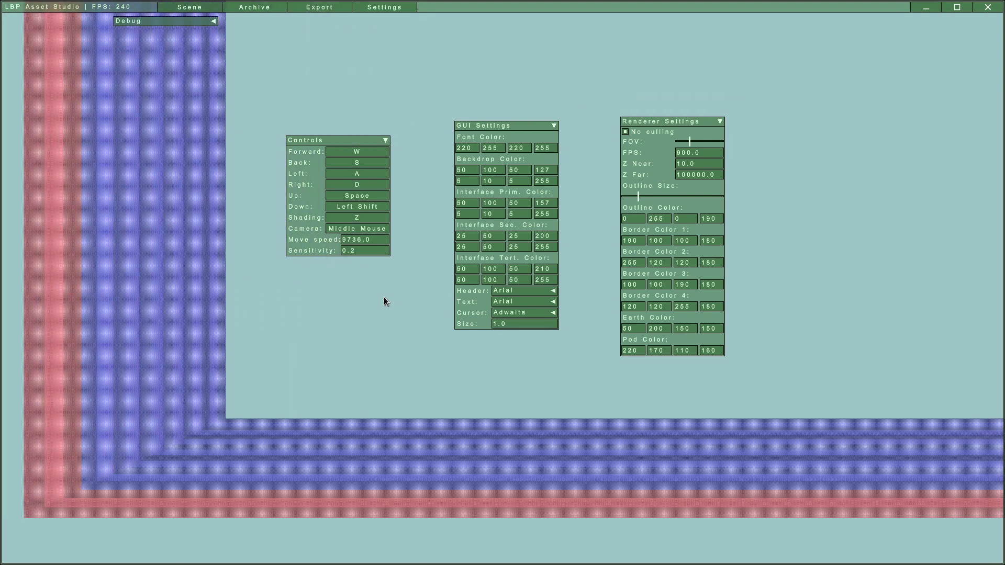
- Load blurayguids.map and data_001.farc into the archive, and find english.trans among the translations with the search text engl
{"action": "left_click", "coordinate": [234, 10]}
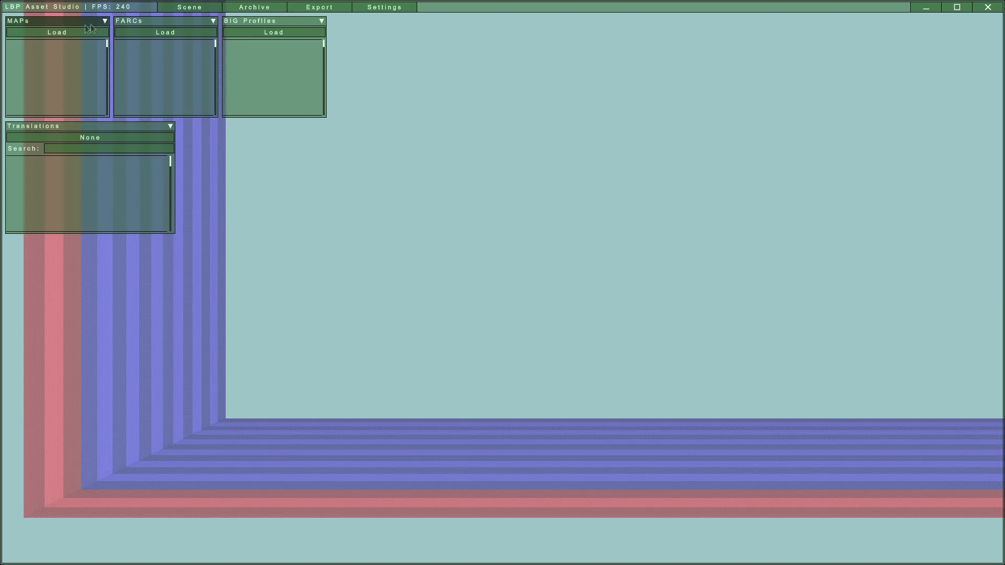
{"action": "left_click", "coordinate": [56, 34]}
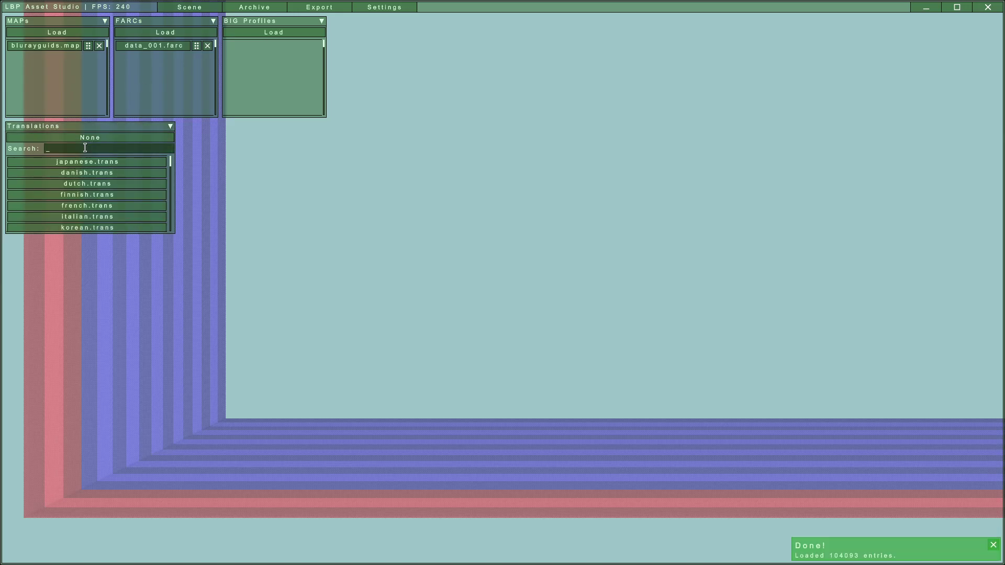
{"action": "type", "text": "engl"}
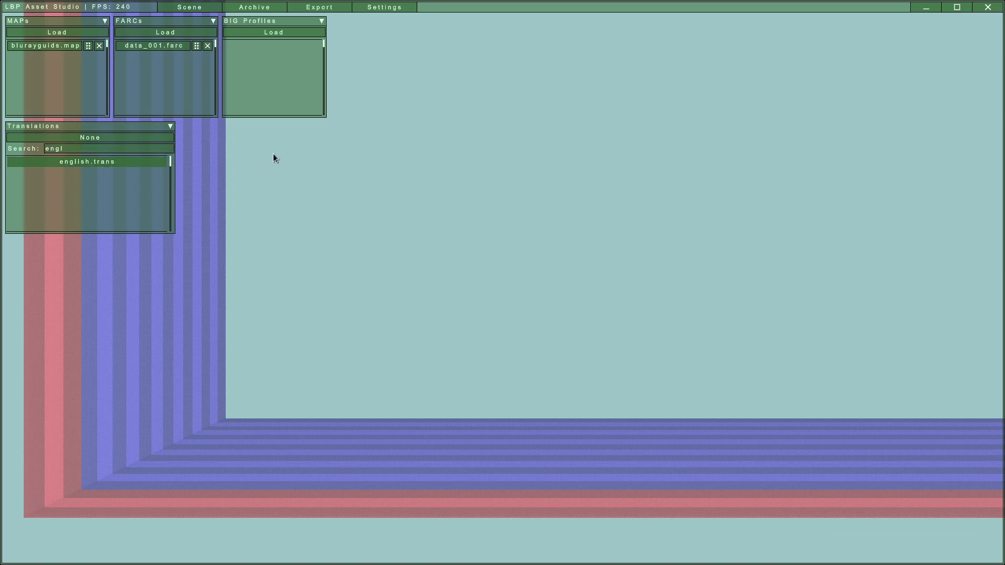
- Filter the scene's available assets to .plan files and browse the list
{"action": "left_click", "coordinate": [190, 8]}
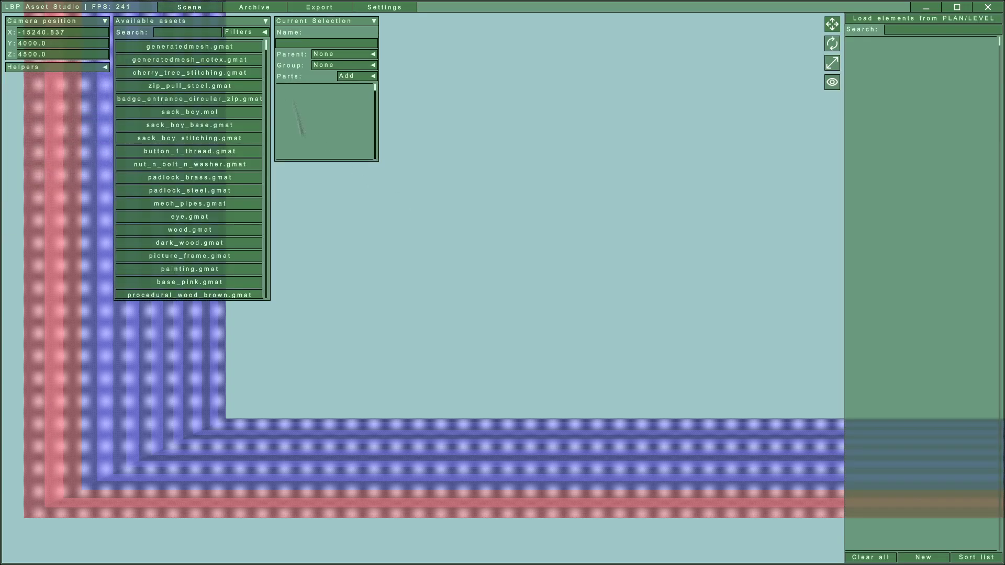
{"action": "mouse_move", "coordinate": [266, 45]}
{"action": "left_mouse_down"}
{"action": "mouse_move", "coordinate": [266, 123]}
{"action": "mouse_move", "coordinate": [266, 42]}
{"action": "left_mouse_up"}
{"action": "left_click", "coordinate": [246, 32]}
{"action": "left_click", "coordinate": [280, 32]}
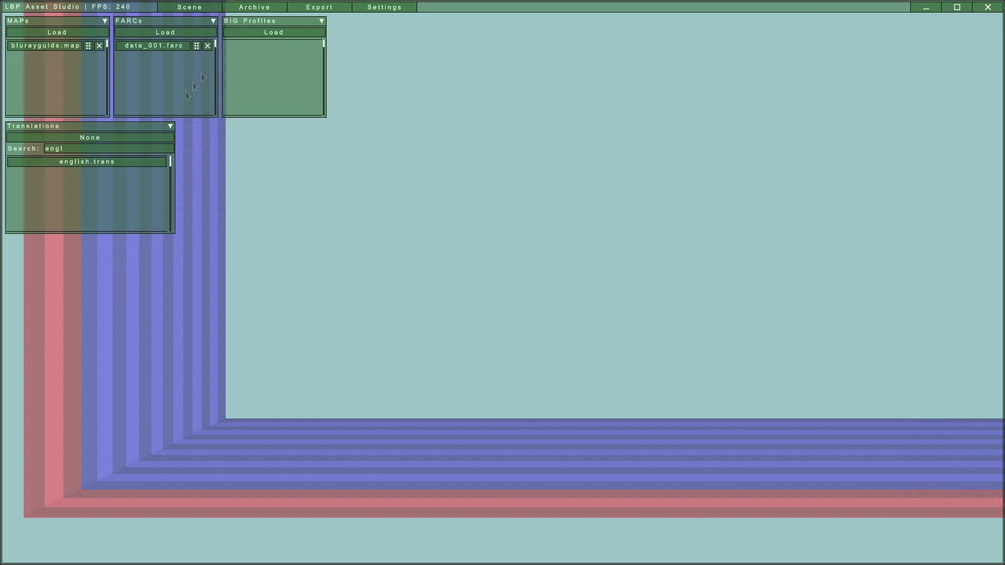
{"action": "left_click", "coordinate": [190, 7]}
{"action": "scroll", "coordinate": [210, 209], "scroll_direction": "down", "scroll_amount": 10}
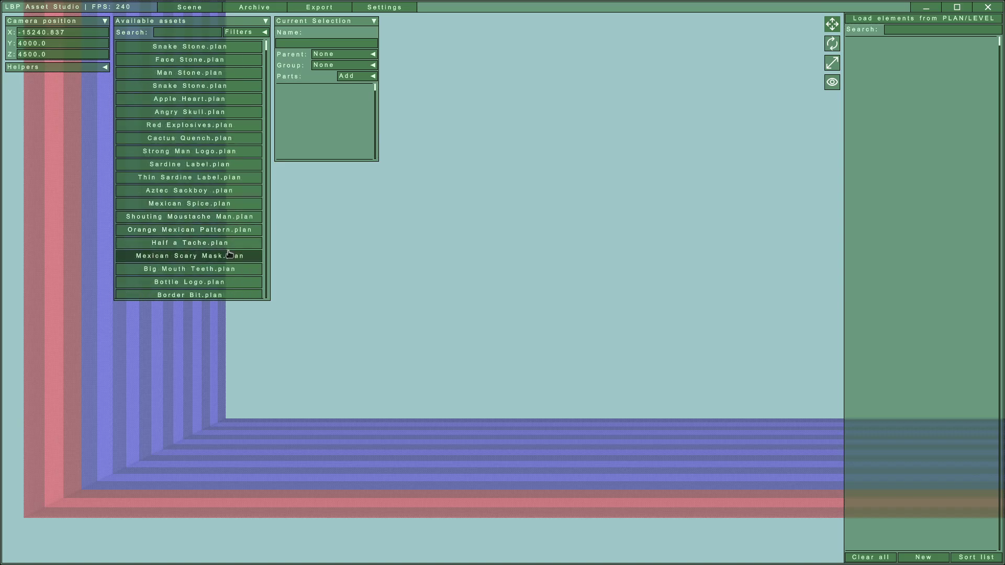
- Try a different file type filter on the available assets and browse the list
{"action": "left_click", "coordinate": [253, 33]}
{"action": "left_click", "coordinate": [288, 33]}
{"action": "left_click", "coordinate": [287, 42]}
{"action": "scroll", "coordinate": [240, 190], "scroll_direction": "down", "scroll_amount": 5}
- Restore the .plan filter and search the available assets for gardens
{"action": "left_click", "coordinate": [253, 32]}
{"action": "left_click", "coordinate": [288, 33]}
{"action": "left_click", "coordinate": [288, 43]}
{"action": "left_click", "coordinate": [192, 32]}
{"action": "type", "text": "gardens"}
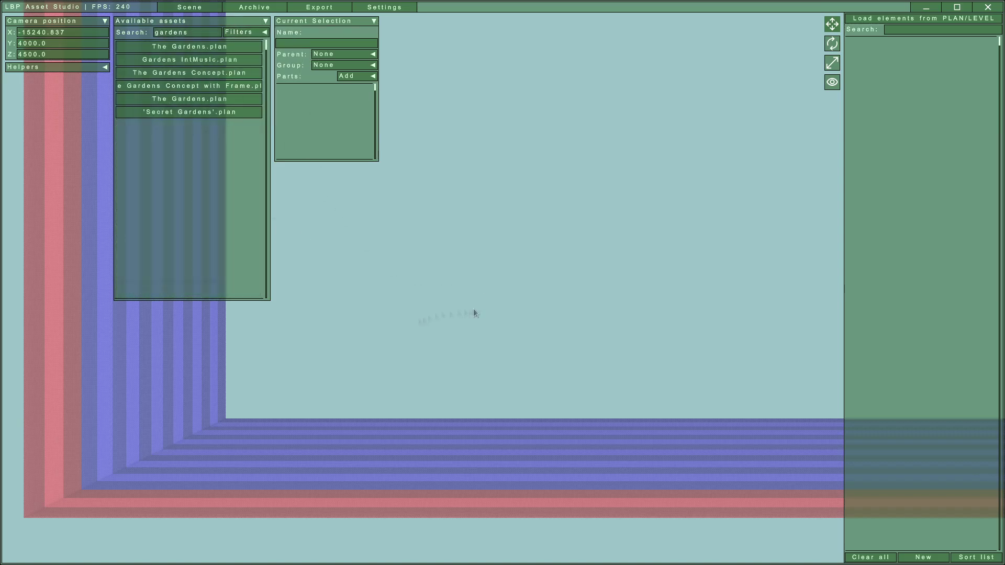
- Expand the scene helpers, enable the pod helper and hide the level borders
{"action": "right_click_drag", "start_coordinate": [474, 309], "coordinate": [504, 422]}
{"action": "key", "text": "s"}
{"action": "left_click", "coordinate": [41, 67]}
{"action": "left_click", "coordinate": [31, 87]}
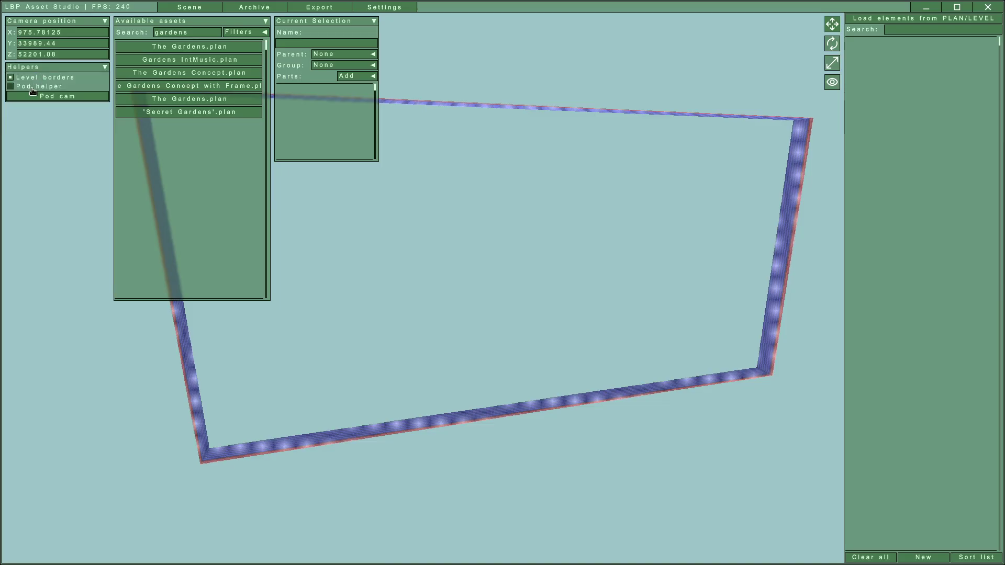
{"action": "left_click", "coordinate": [32, 79]}
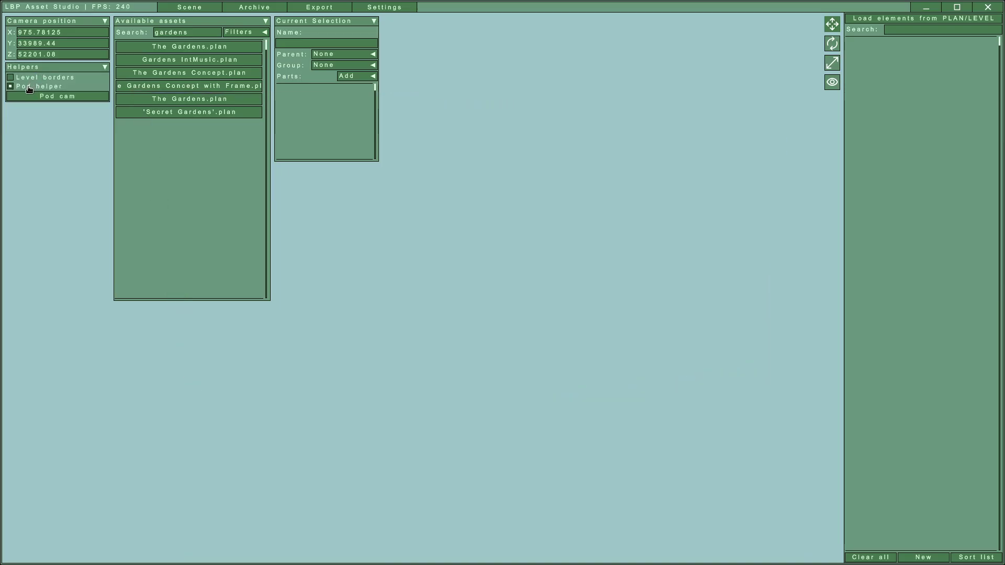
- Examine the pod and earth models from outside and through the pod camera
{"action": "middle_click_drag", "start_coordinate": [626, 323], "coordinate": [431, 309]}
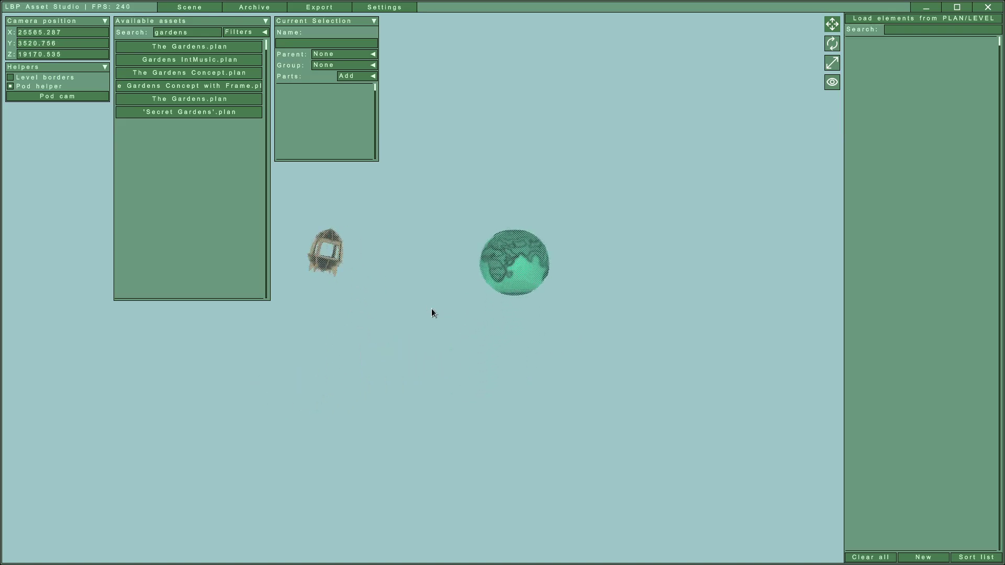
{"action": "left_click", "coordinate": [73, 98]}
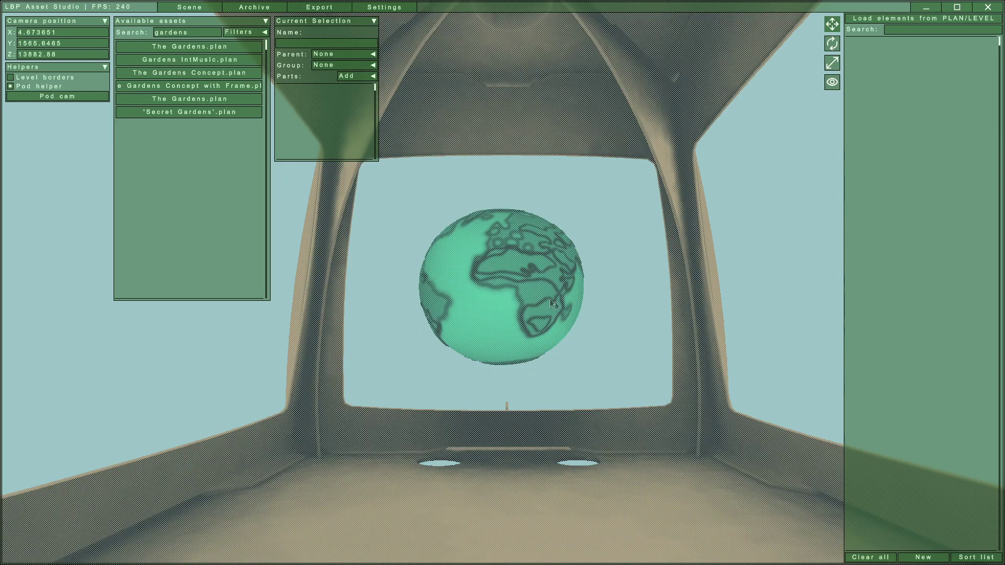
{"action": "middle_click_drag", "start_coordinate": [566, 307], "coordinate": [644, 346]}
{"action": "scroll", "coordinate": [627, 312], "scroll_direction": "down", "scroll_amount": 6}
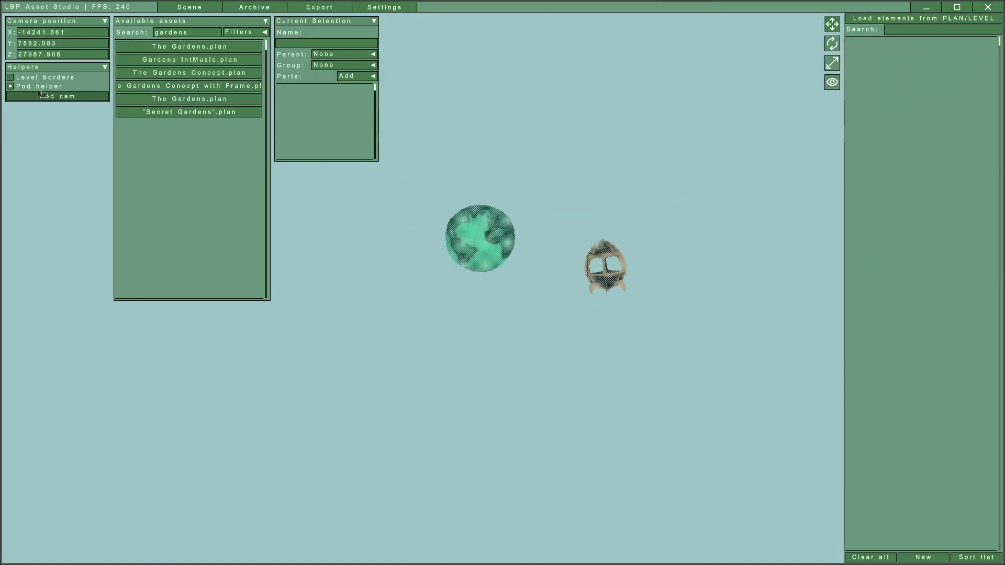
- Show the level borders again and disable the pod helper
{"action": "left_click", "coordinate": [24, 80]}
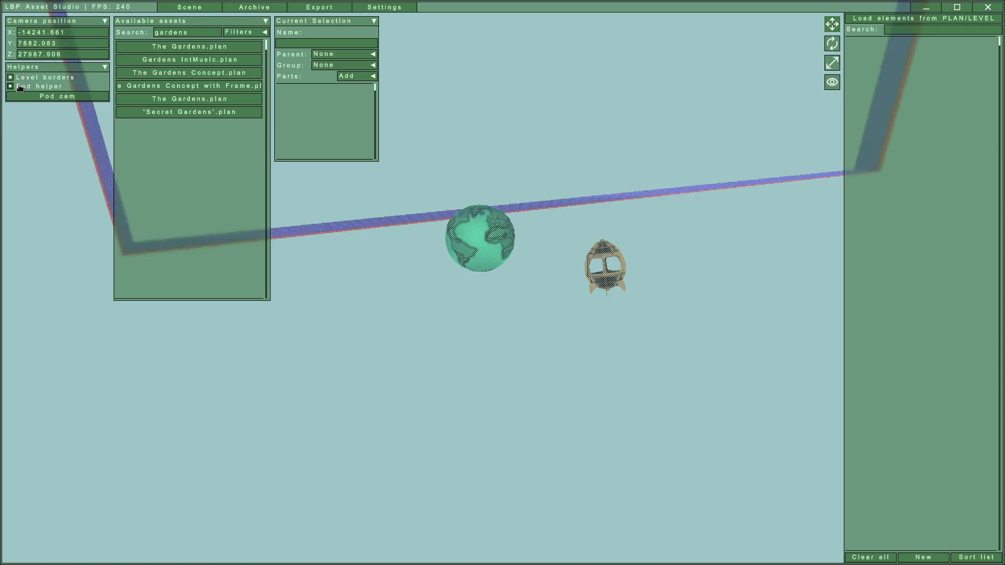
{"action": "left_click", "coordinate": [19, 86]}
{"action": "middle_click_drag", "start_coordinate": [586, 278], "coordinate": [563, 334]}
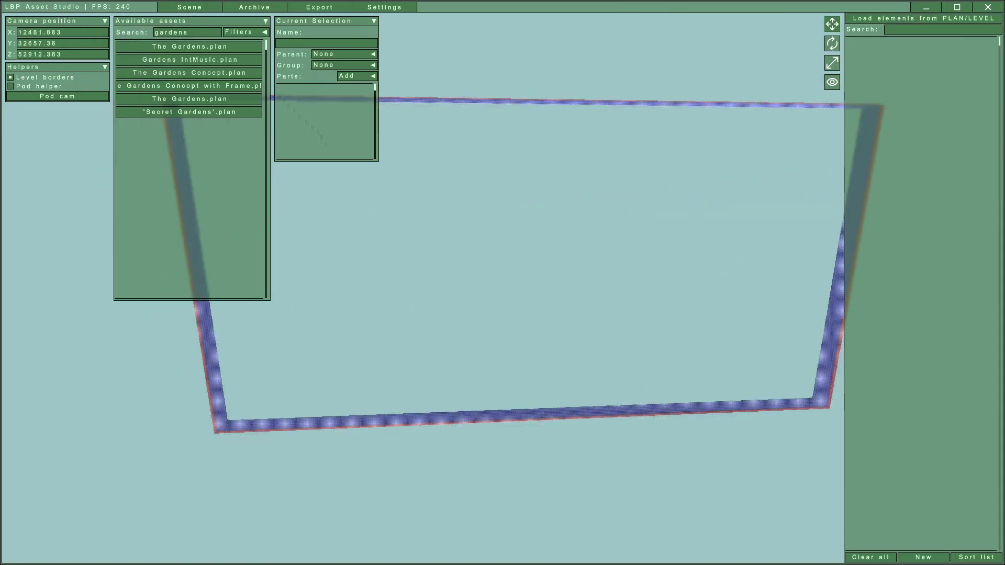
- Load the first The Gardens.plan search result into the scene and fly the camera around the fence and bushes
{"action": "left_click", "coordinate": [228, 47]}
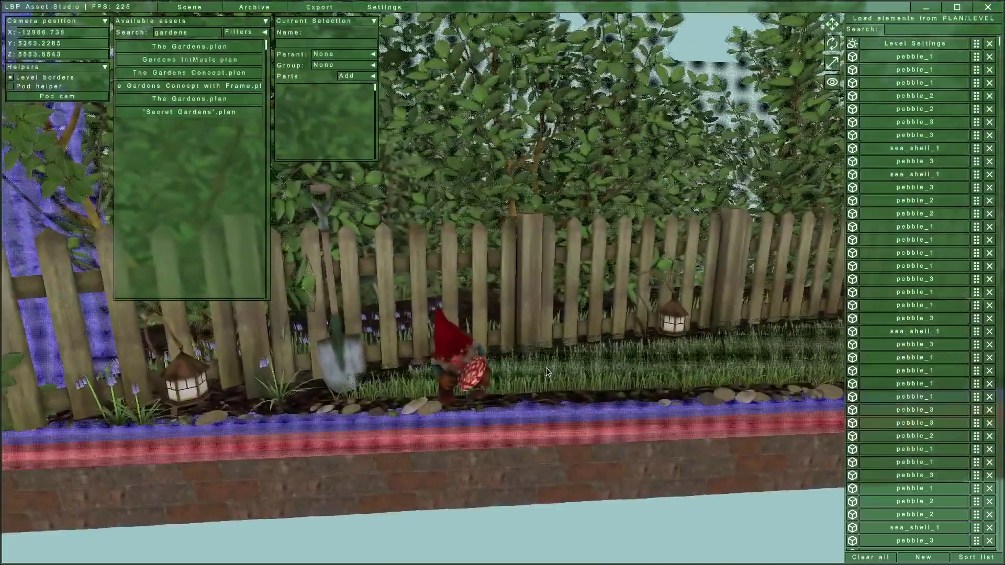
{"action": "middle_click_drag", "start_coordinate": [545, 367], "coordinate": [460, 339]}
{"action": "key", "text": "w"}
{"action": "key", "text": "w"}
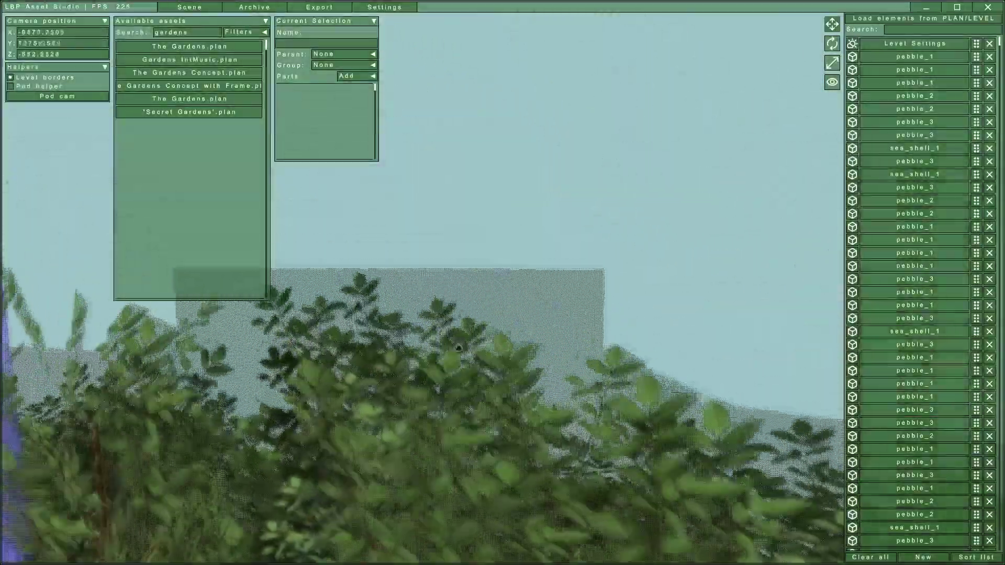
{"action": "key", "text": "w"}
{"action": "middle_click_drag", "start_coordinate": [459, 347], "coordinate": [484, 364]}
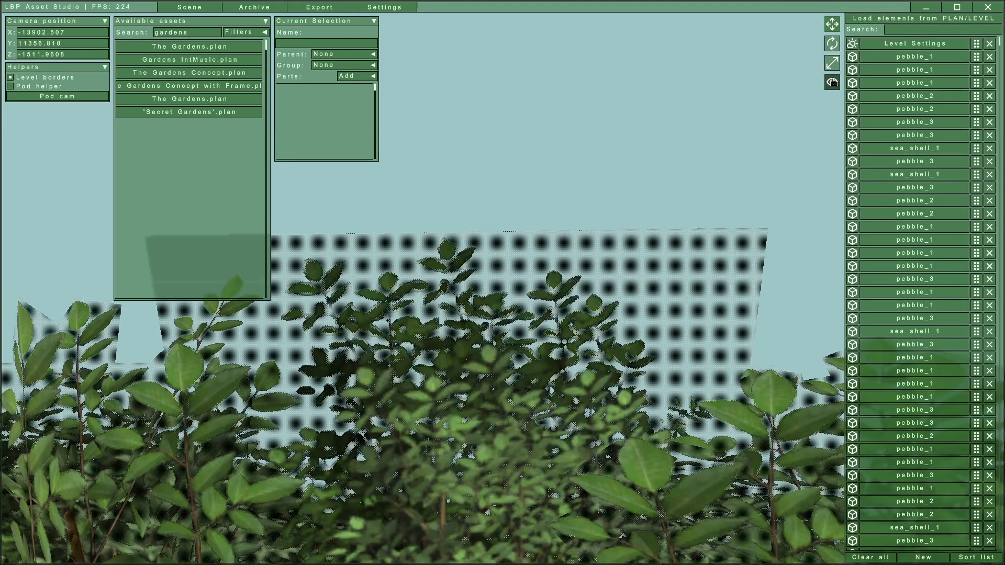
- Toggle the viewport's visibility mode and fly the camera down to the garden fence
{"action": "left_click", "coordinate": [833, 82]}
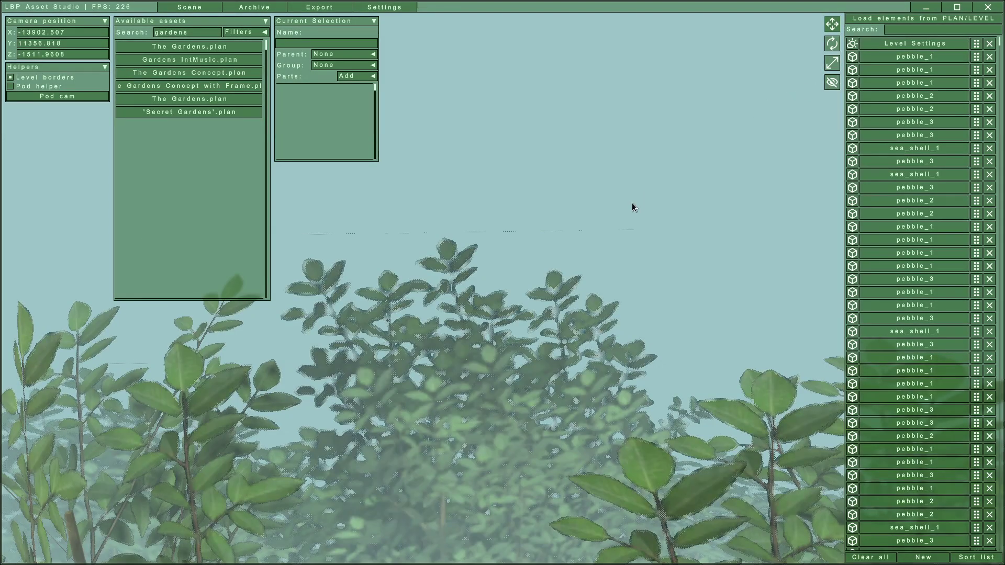
{"action": "middle_click_drag", "start_coordinate": [632, 207], "coordinate": [502, 274]}
{"action": "key", "text": "w"}
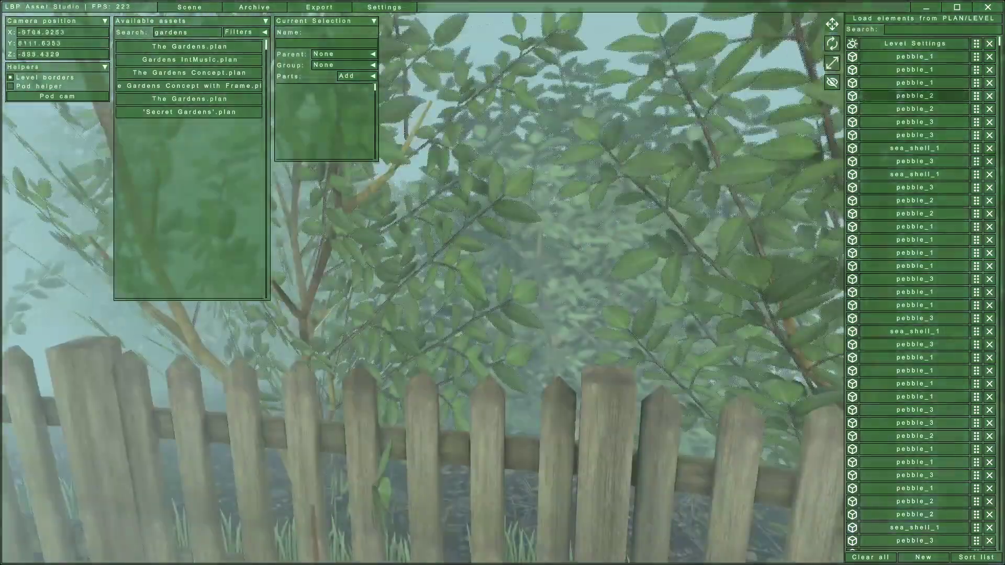
- Inspect the Level Settings element and survey the garden fence and level borders from farther away
{"action": "left_click", "coordinate": [911, 95]}
{"action": "left_click", "coordinate": [909, 44]}
{"action": "left_click", "coordinate": [311, 104]}
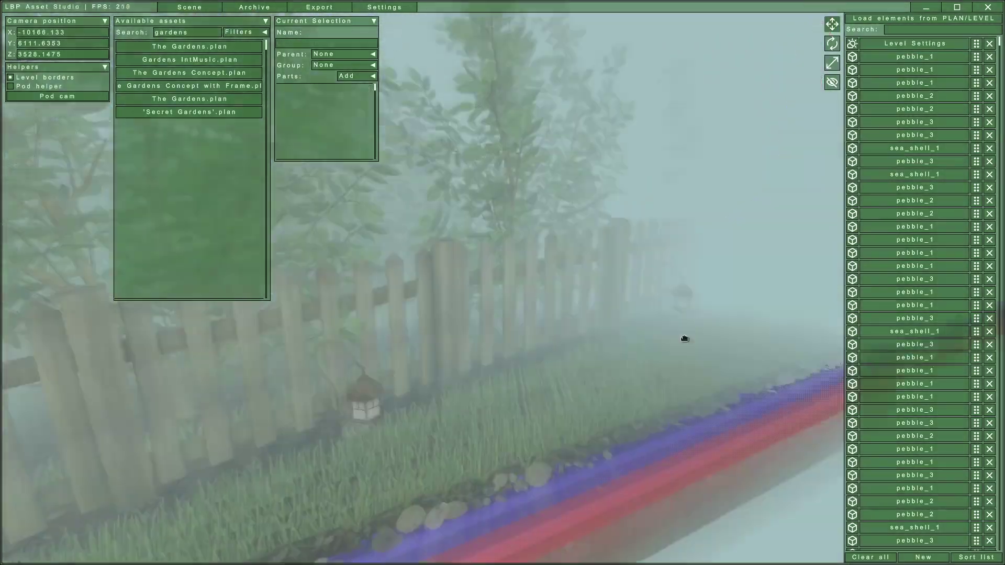
{"action": "middle_click_drag", "start_coordinate": [684, 338], "coordinate": [643, 288]}
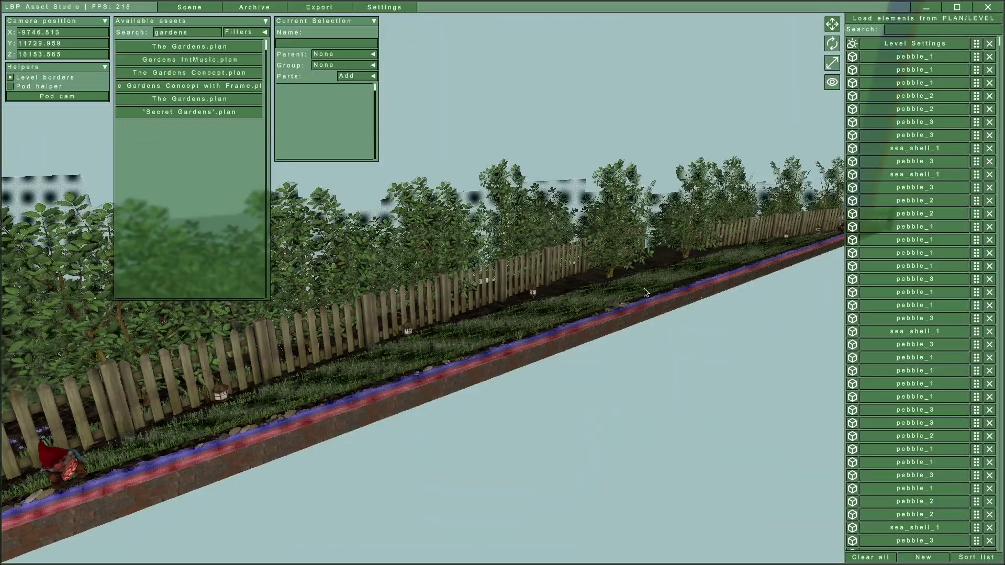
- Select a pebble_2 in the scene's element list, view it up close beside the level border, and deselect it
{"action": "scroll", "coordinate": [875, 493], "scroll_direction": "down", "scroll_amount": 10}
{"action": "scroll", "coordinate": [921, 288], "scroll_direction": "up", "scroll_amount": 10}
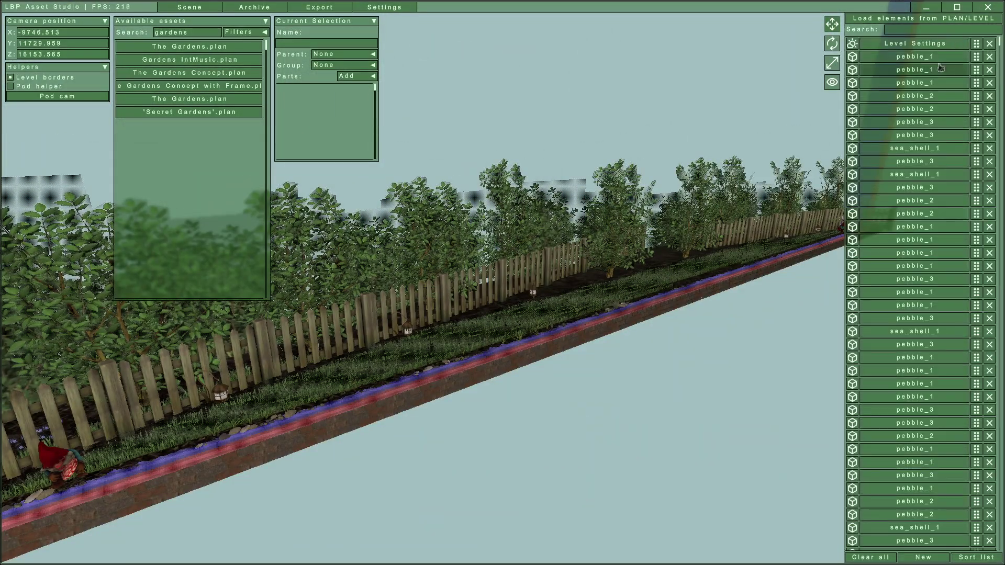
{"action": "left_click", "coordinate": [909, 214]}
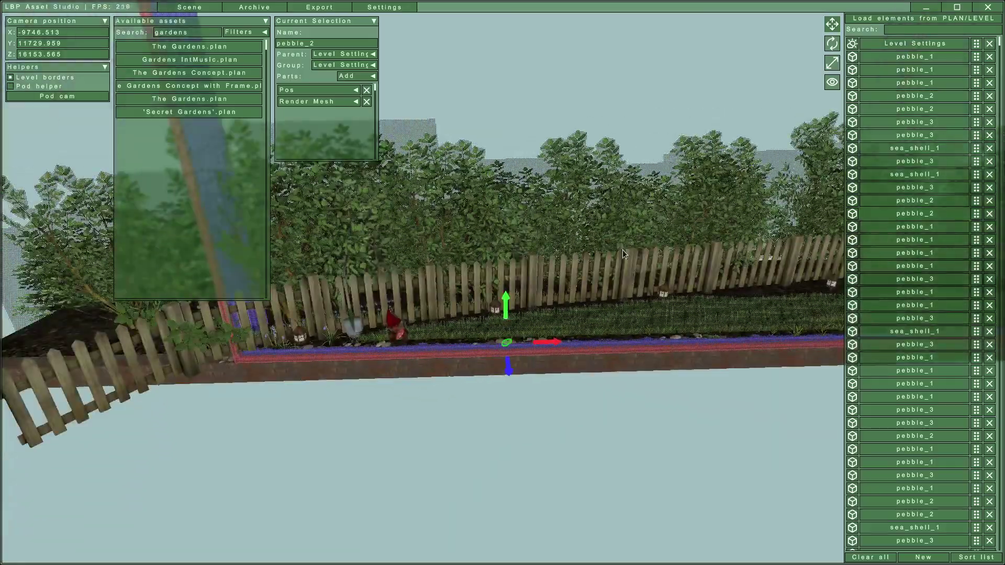
{"action": "key", "text": "w"}
{"action": "key", "text": "a"}
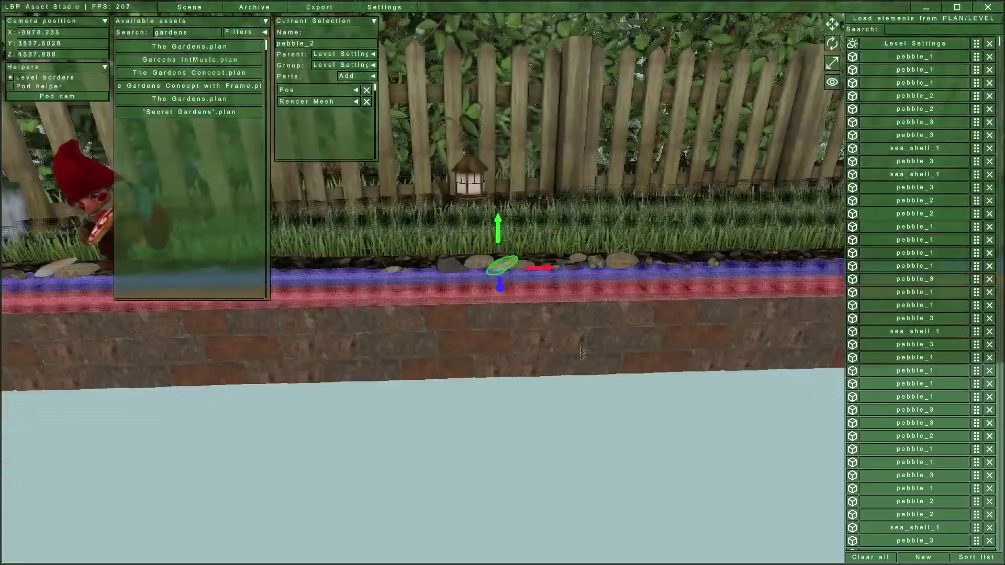
{"action": "left_click", "coordinate": [575, 416]}
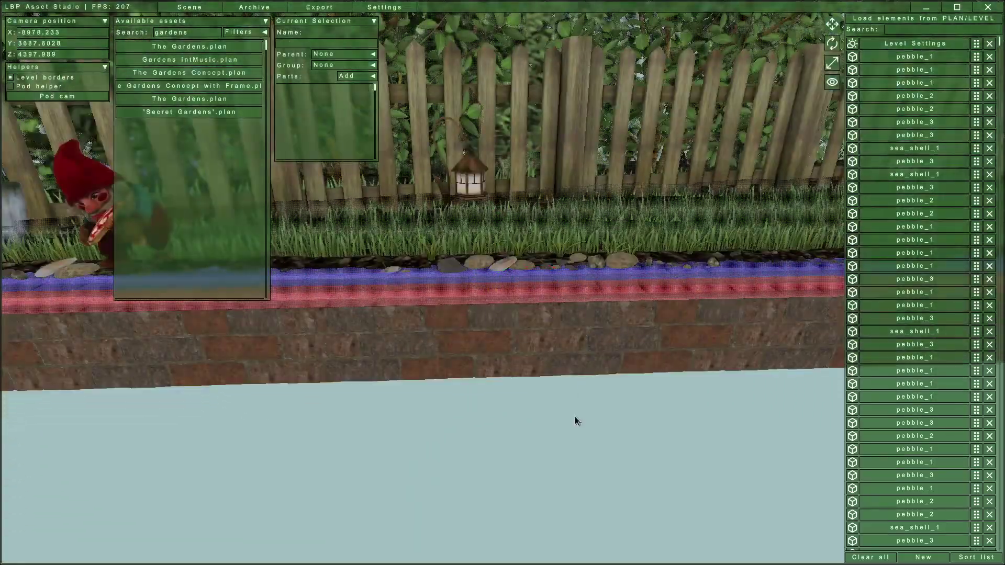
- Select the garden gnome directly in the scene and bring the camera close to it
{"action": "middle_click_drag", "start_coordinate": [577, 386], "coordinate": [401, 302]}
{"action": "left_click", "coordinate": [399, 262]}
{"action": "key", "text": "a"}
{"action": "key", "text": "w"}
{"action": "middle_click_drag", "start_coordinate": [399, 263], "coordinate": [544, 319]}
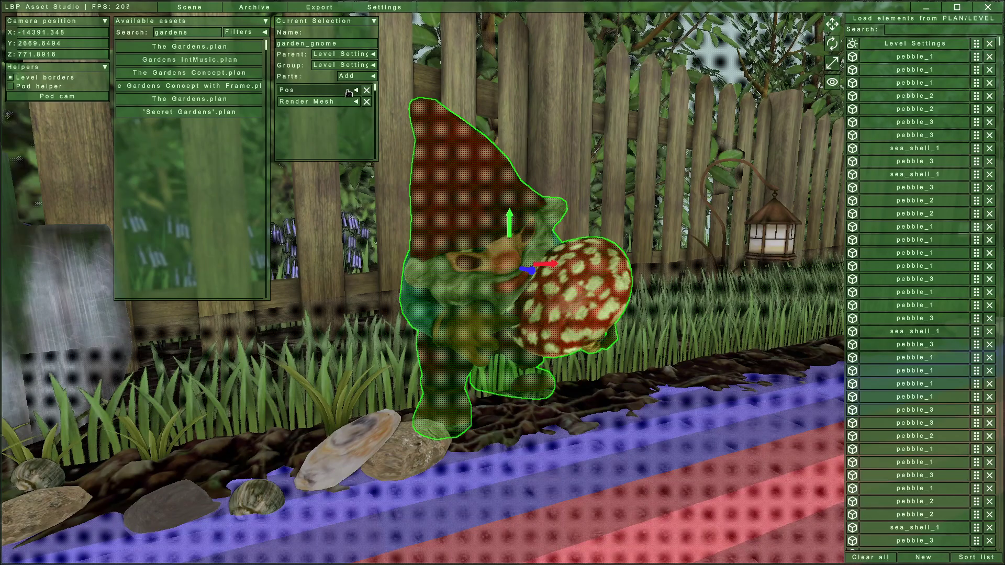
- Examine the gnome's Pos and Render Mesh part settings and its parent and group choices
{"action": "left_click", "coordinate": [324, 93]}
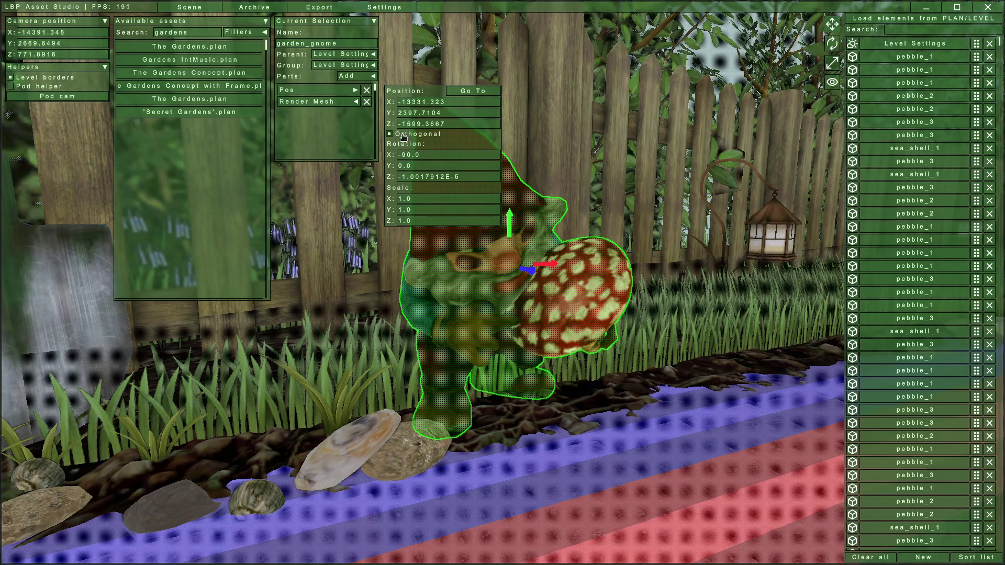
{"action": "left_click", "coordinate": [340, 101]}
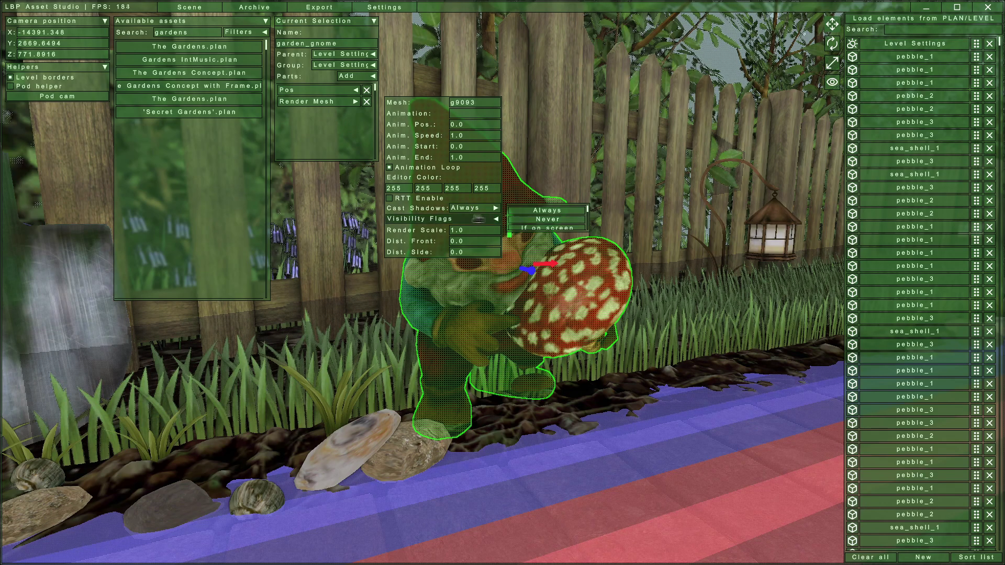
{"action": "left_click", "coordinate": [349, 67]}
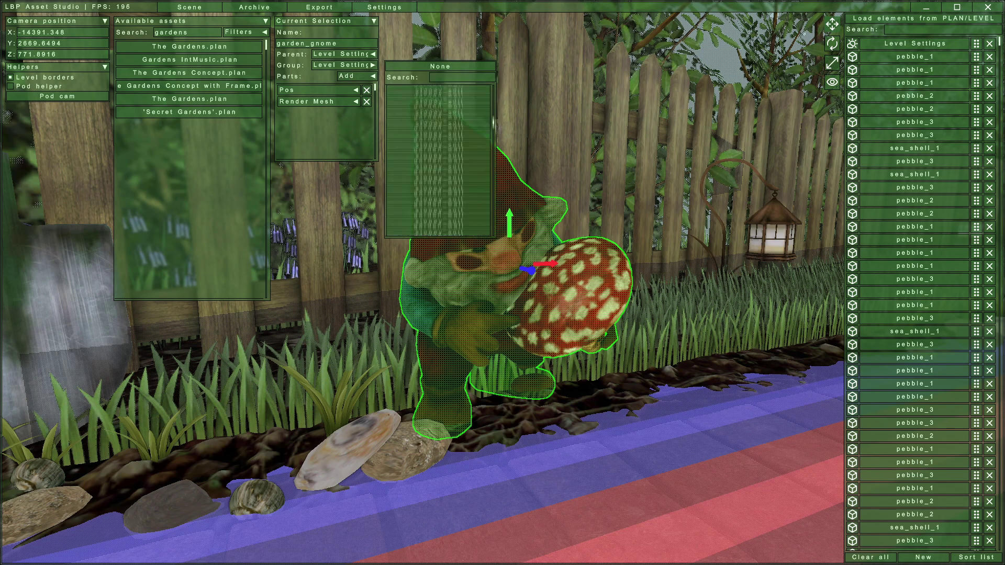
{"action": "left_click", "coordinate": [355, 66]}
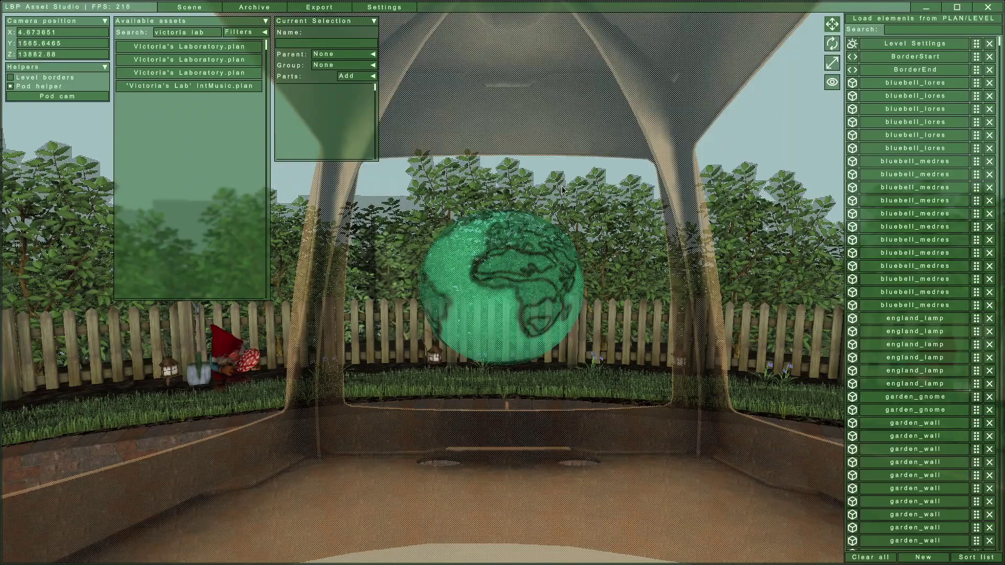
- Fly the camera out of the pod to view the pod, earth and curved garden from a distance
{"action": "key", "text": "s"}
{"action": "key", "text": "a"}
{"action": "middle_click_drag", "start_coordinate": [546, 222], "coordinate": [608, 240]}
{"action": "key", "text": "w"}
{"action": "key", "text": "space"}
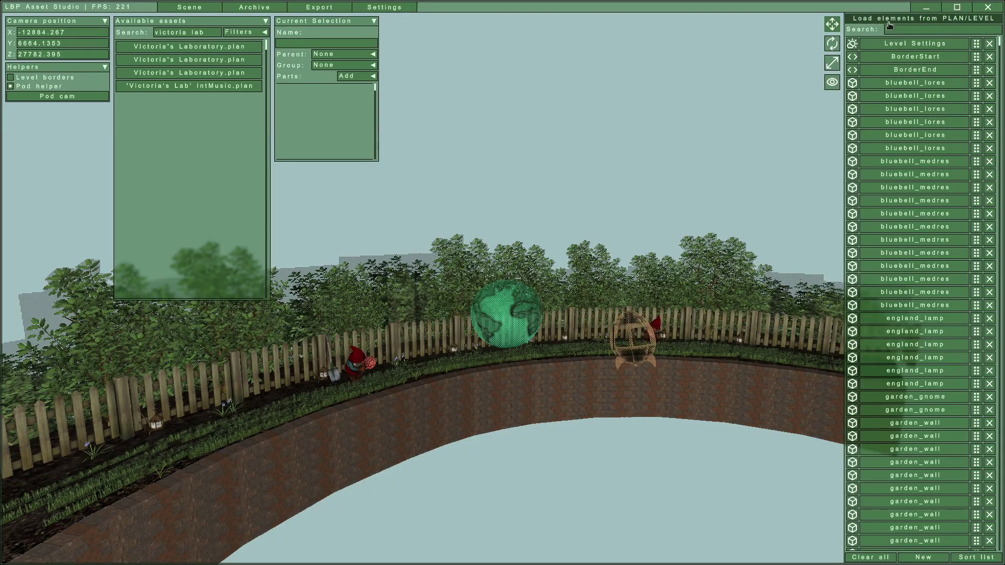
- View the creator history in the plan export settings and enable the Copyright option
{"action": "left_click", "coordinate": [320, 7]}
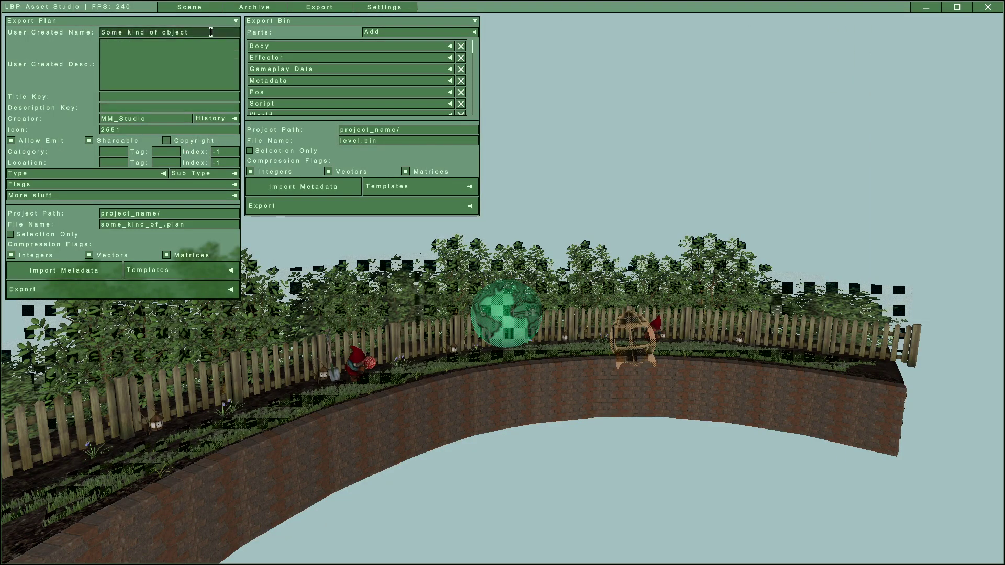
{"action": "left_click", "coordinate": [209, 121]}
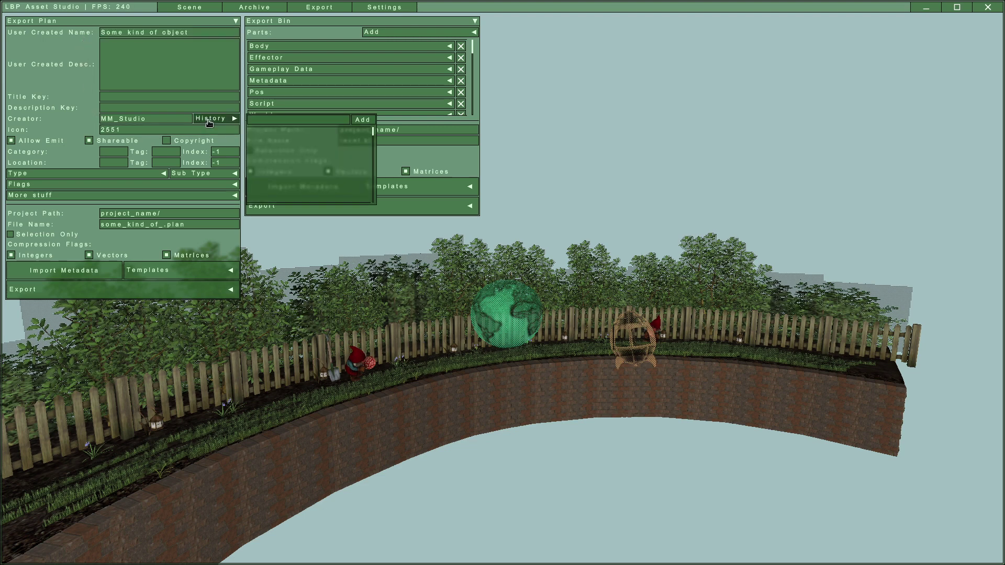
{"action": "left_click", "coordinate": [61, 138]}
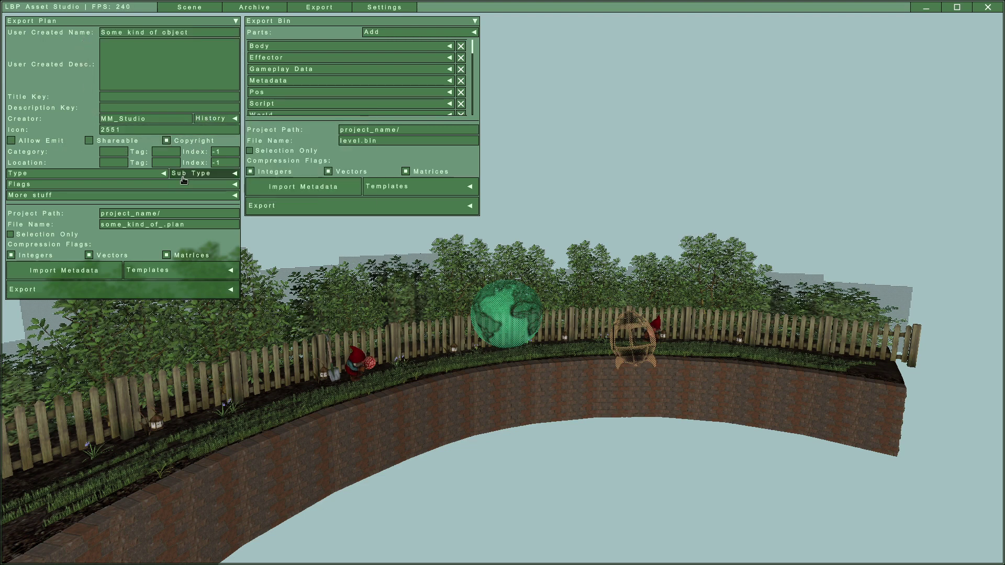
- Examine the Type and Sub Type options available for the plan export
{"action": "left_click", "coordinate": [117, 174]}
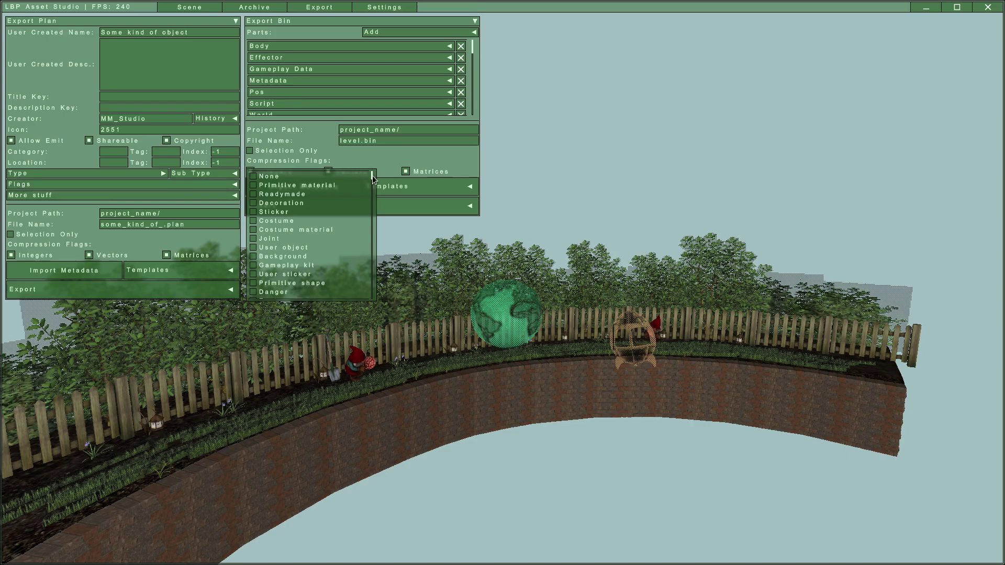
{"action": "left_click_drag", "start_coordinate": [372, 174], "coordinate": [378, 209]}
{"action": "left_click", "coordinate": [208, 173]}
{"action": "left_click_drag", "start_coordinate": [372, 175], "coordinate": [372, 189]}
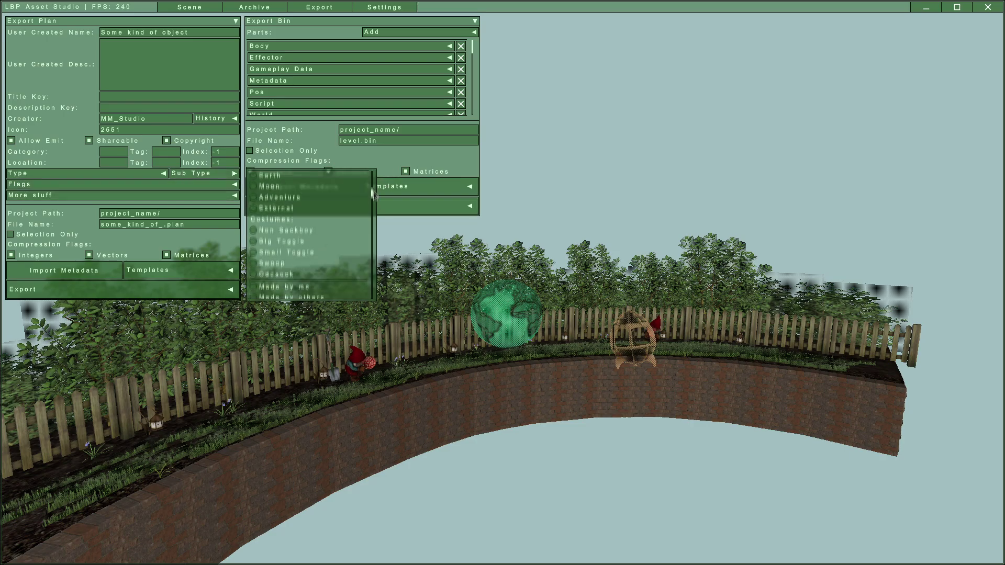
{"action": "scroll", "coordinate": [373, 194], "scroll_direction": "down", "scroll_amount": 3}
- Examine the additional plan export settings, including the available tool types, and the project path
{"action": "left_click", "coordinate": [233, 195]}
{"action": "left_click", "coordinate": [329, 198]}
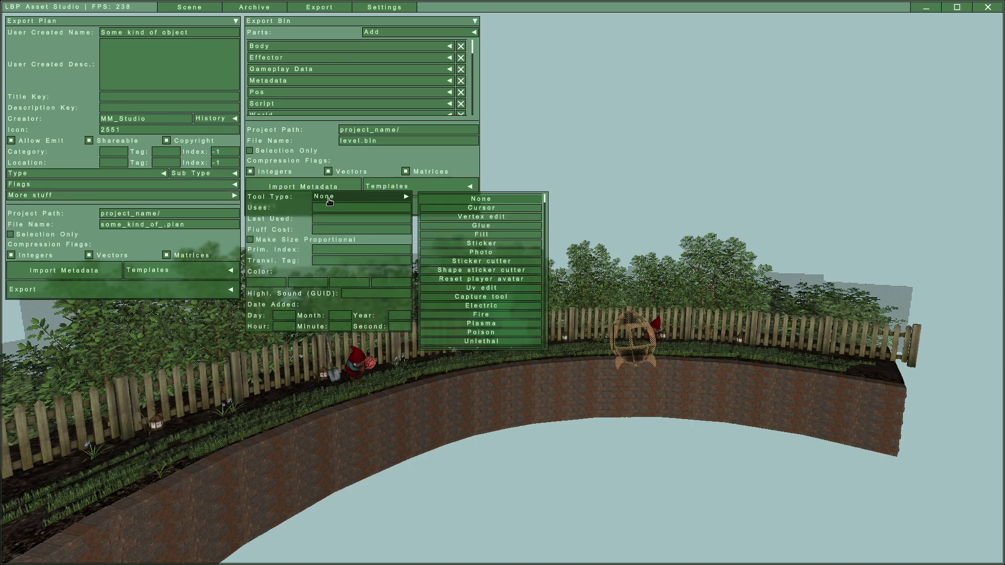
{"action": "left_click", "coordinate": [328, 199]}
{"action": "left_click", "coordinate": [130, 213]}
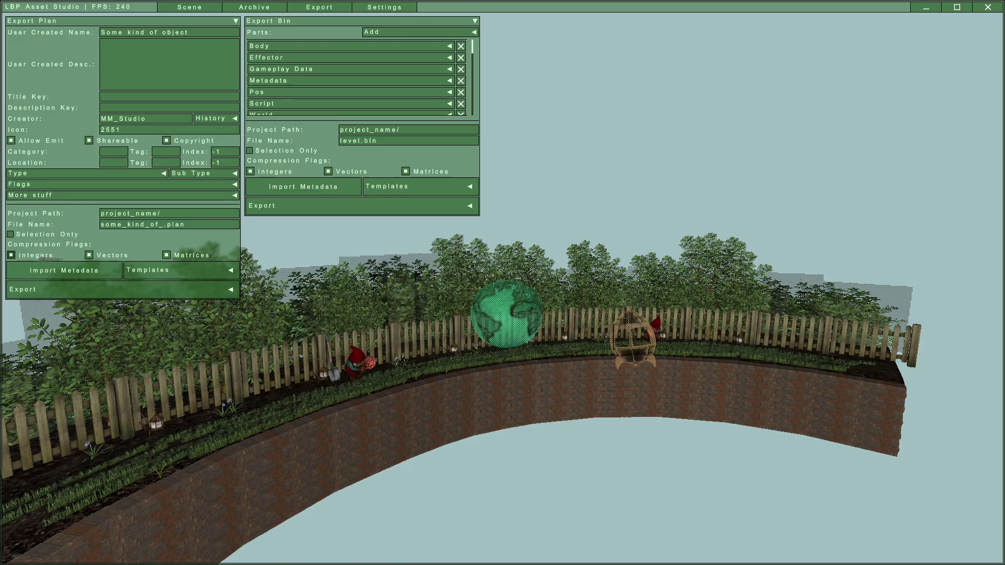
- Examine the plan export templates and the export choices for game versions and custom revisions
{"action": "left_click", "coordinate": [189, 268]}
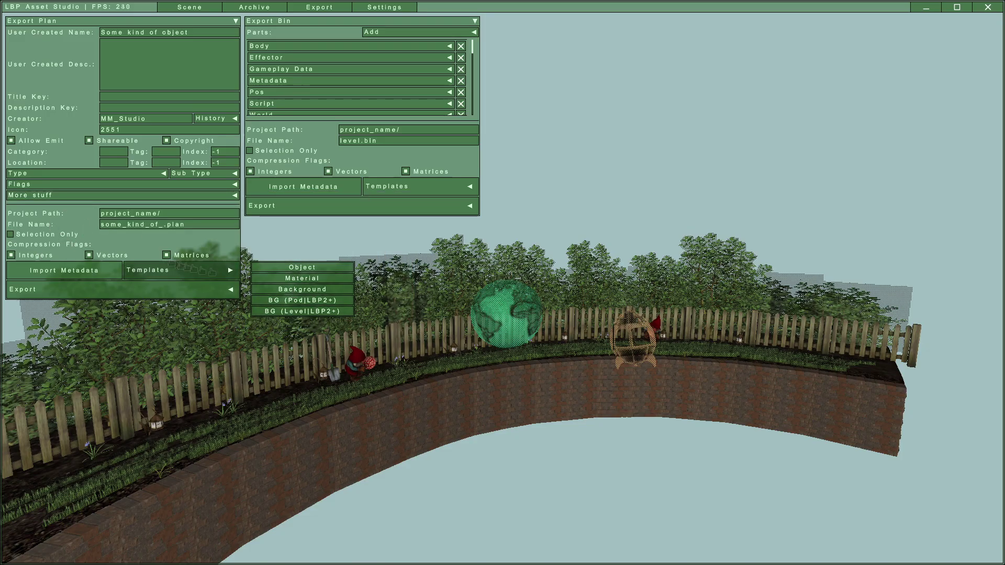
{"action": "left_click", "coordinate": [131, 173]}
{"action": "left_click", "coordinate": [144, 244]}
{"action": "left_click", "coordinate": [157, 289]}
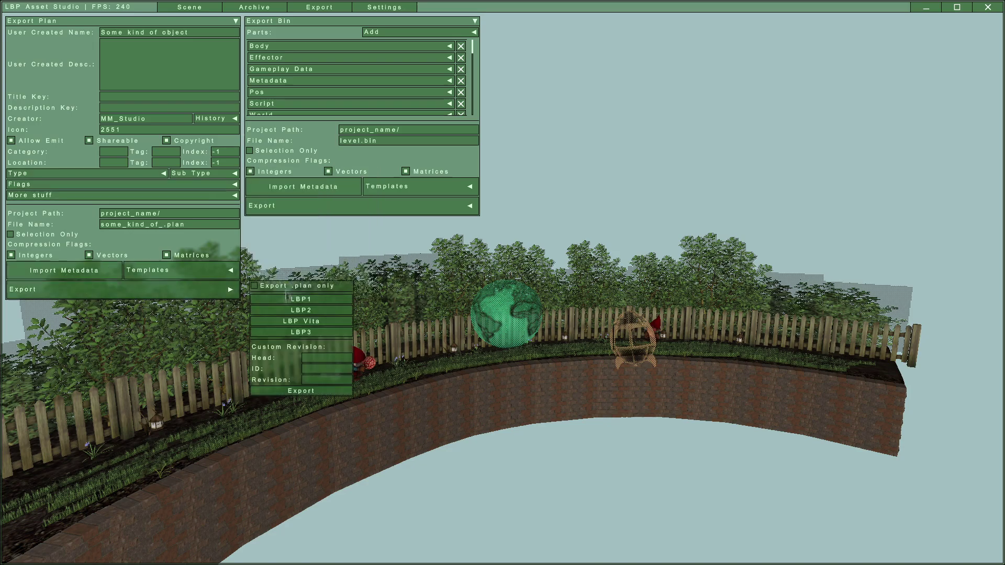